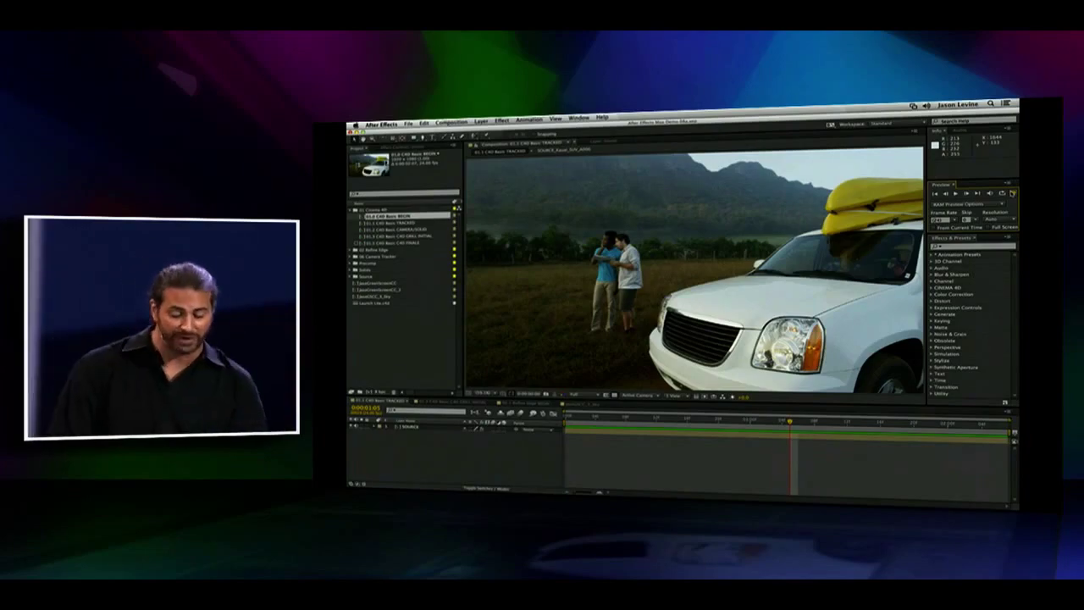
Reveal the 3D Camera Tracker's track points on SOURCE and return near the clip start
{"action": "right_click", "coordinate": [414, 426]}
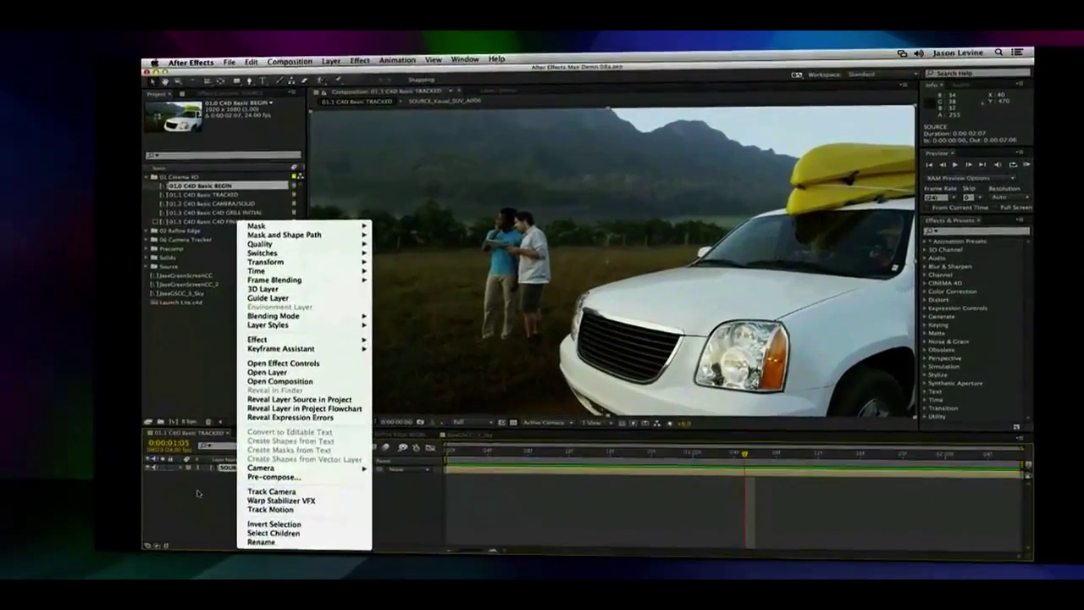
{"action": "key", "text": "Escape"}
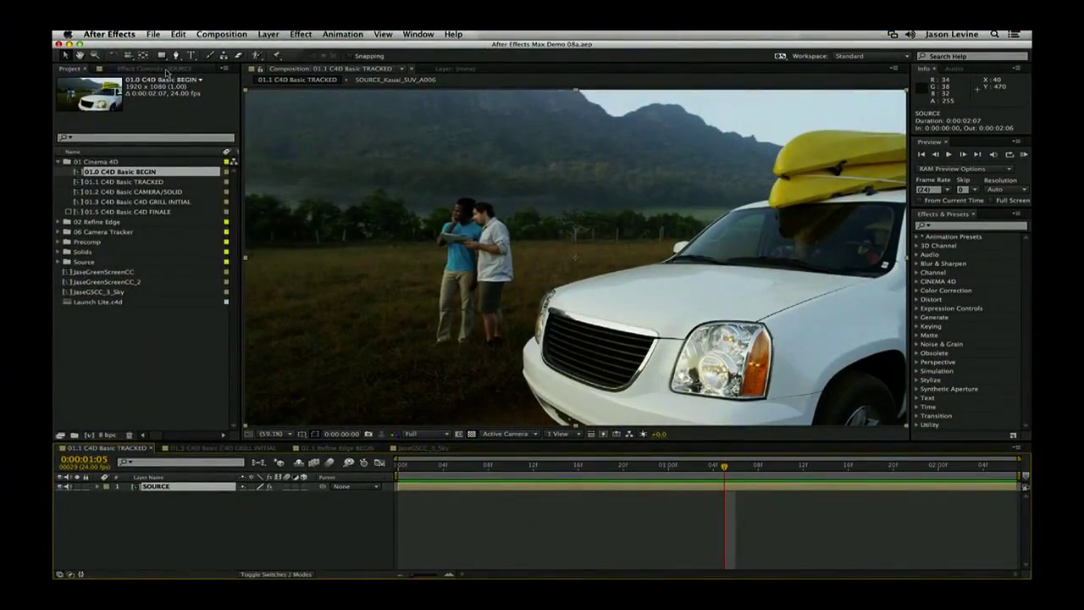
{"action": "left_click", "coordinate": [166, 71]}
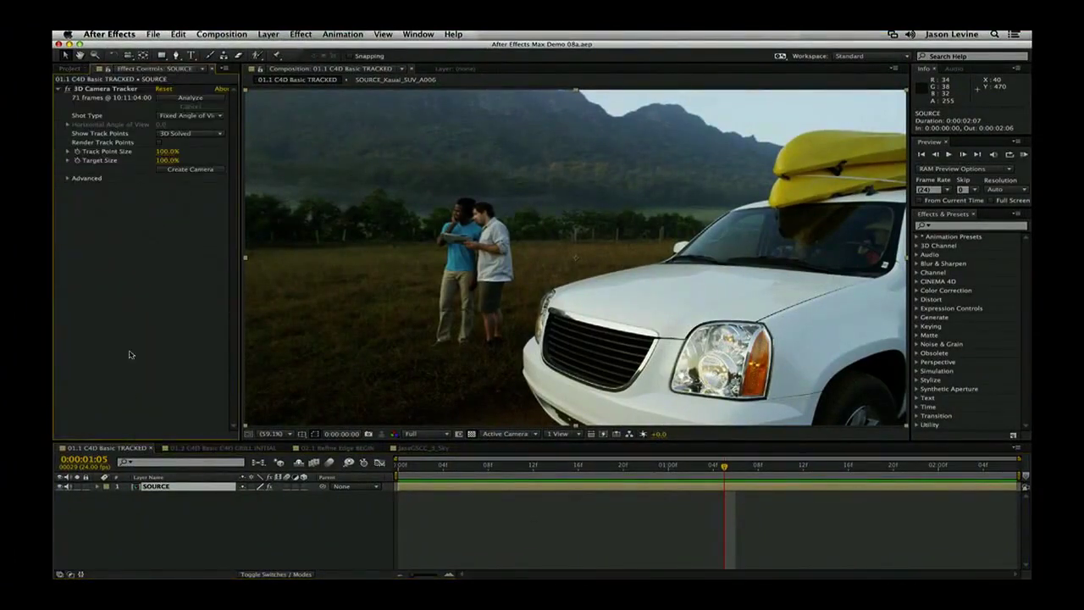
{"action": "left_click", "coordinate": [111, 89]}
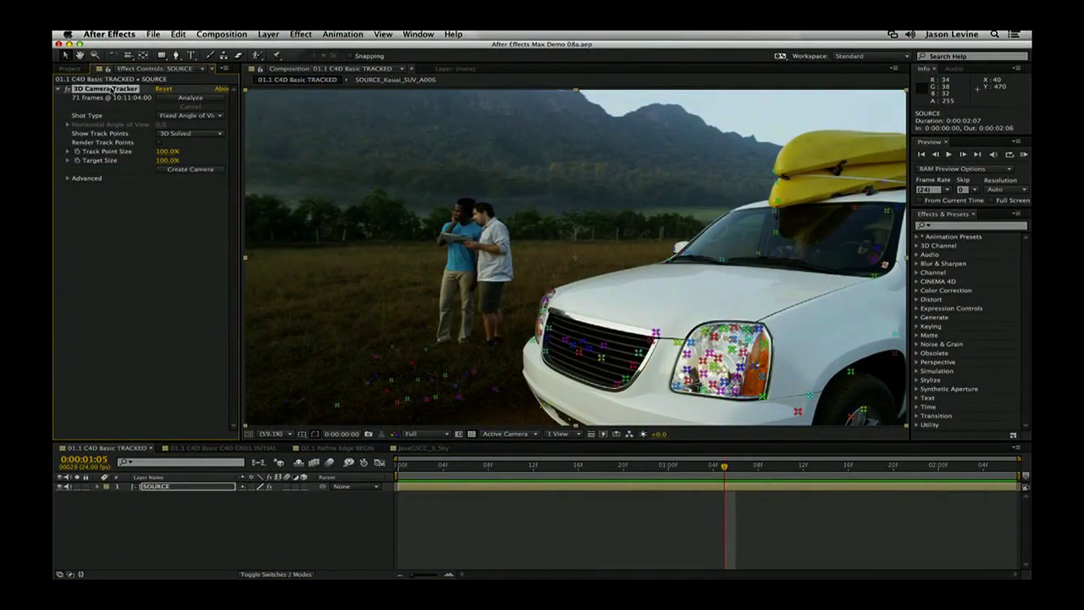
{"action": "left_click_drag", "start_coordinate": [724, 467], "coordinate": [405, 471]}
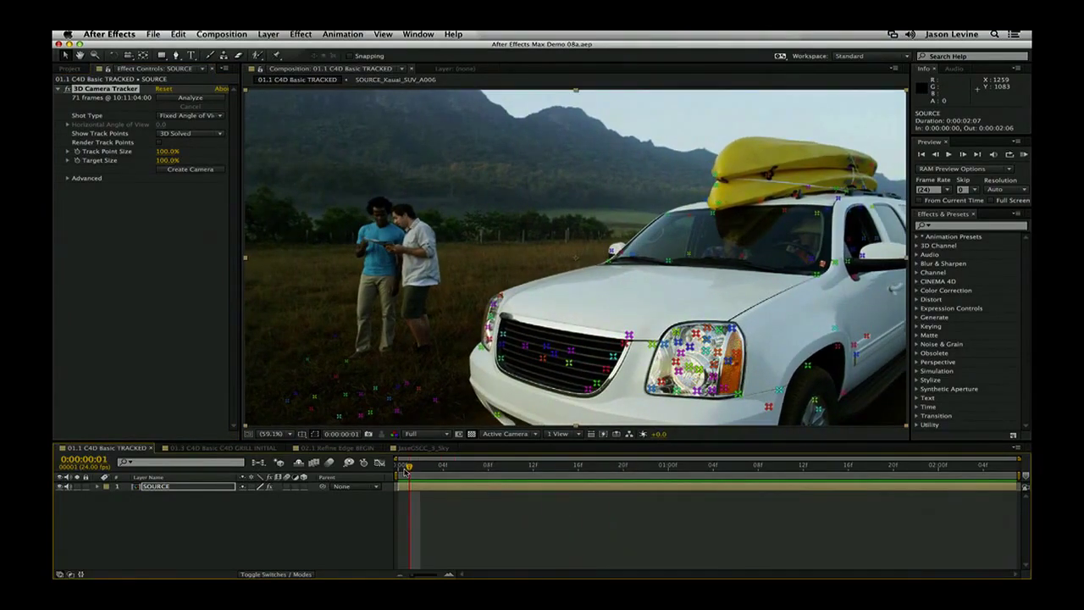
Set the ground track points left of the SUV as ground plane and origin, then advance to frame 17
{"action": "left_click", "coordinate": [450, 399]}
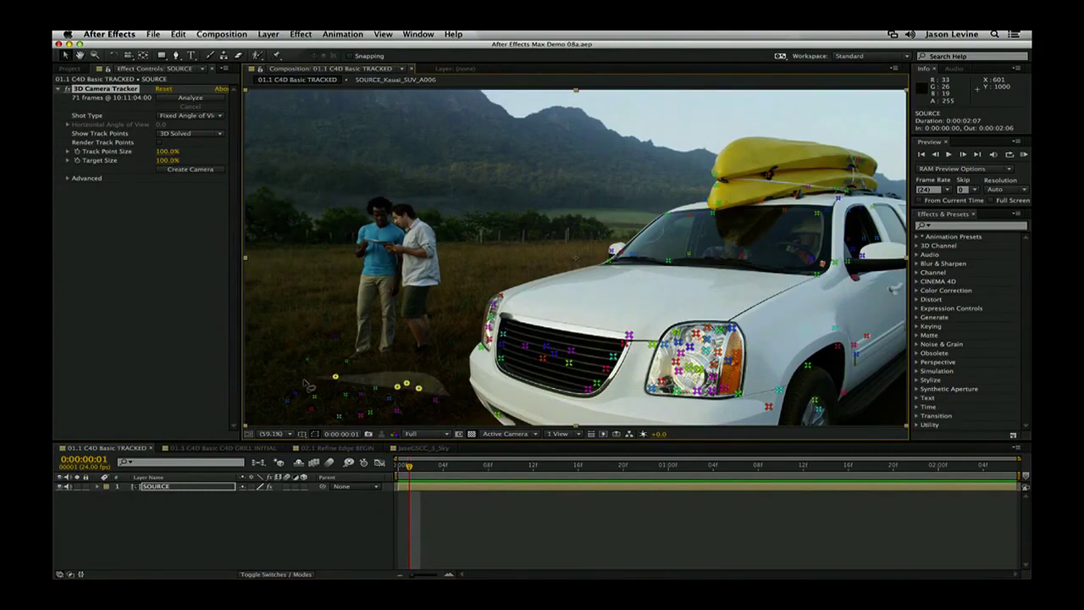
{"action": "mouse_move", "coordinate": [306, 384]}
{"action": "left_mouse_down"}
{"action": "mouse_move", "coordinate": [283, 410]}
{"action": "mouse_move", "coordinate": [364, 438]}
{"action": "left_mouse_up"}
{"action": "left_click_drag", "start_coordinate": [432, 417], "coordinate": [408, 398]}
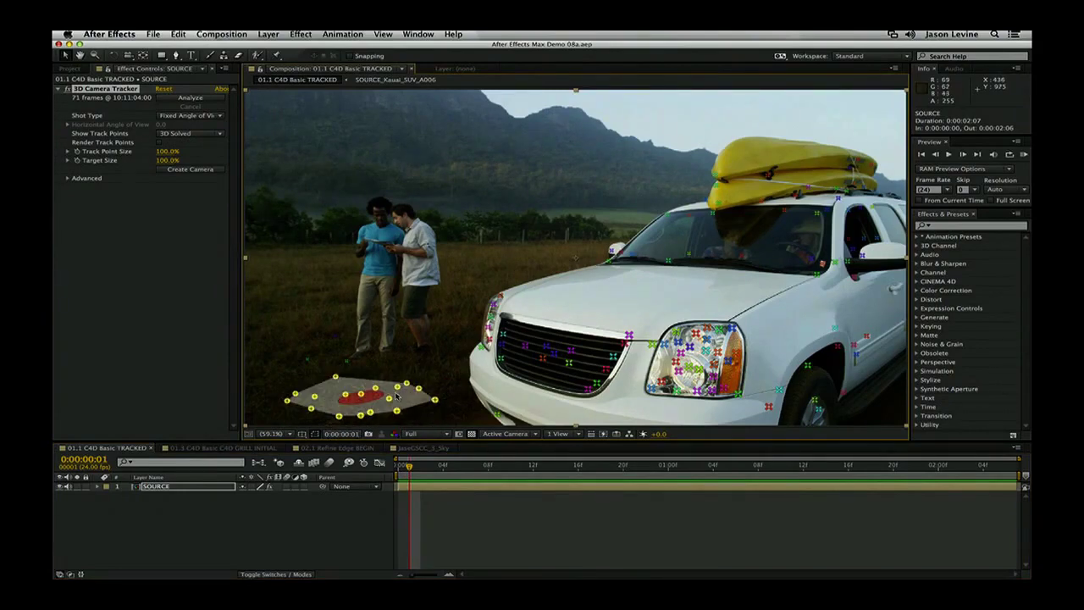
{"action": "right_click", "coordinate": [360, 395]}
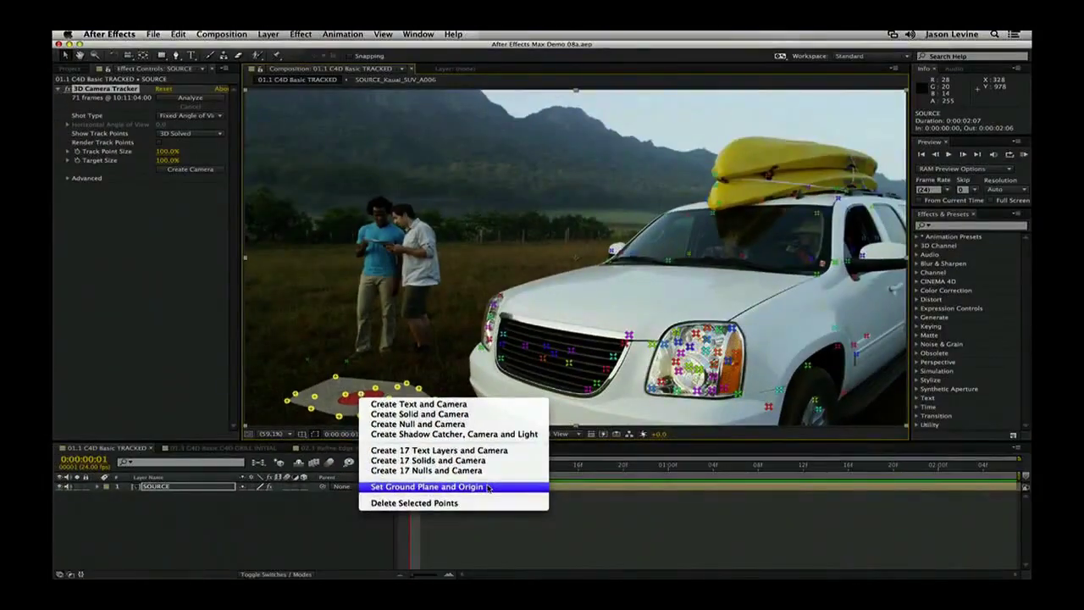
{"action": "left_click", "coordinate": [612, 555]}
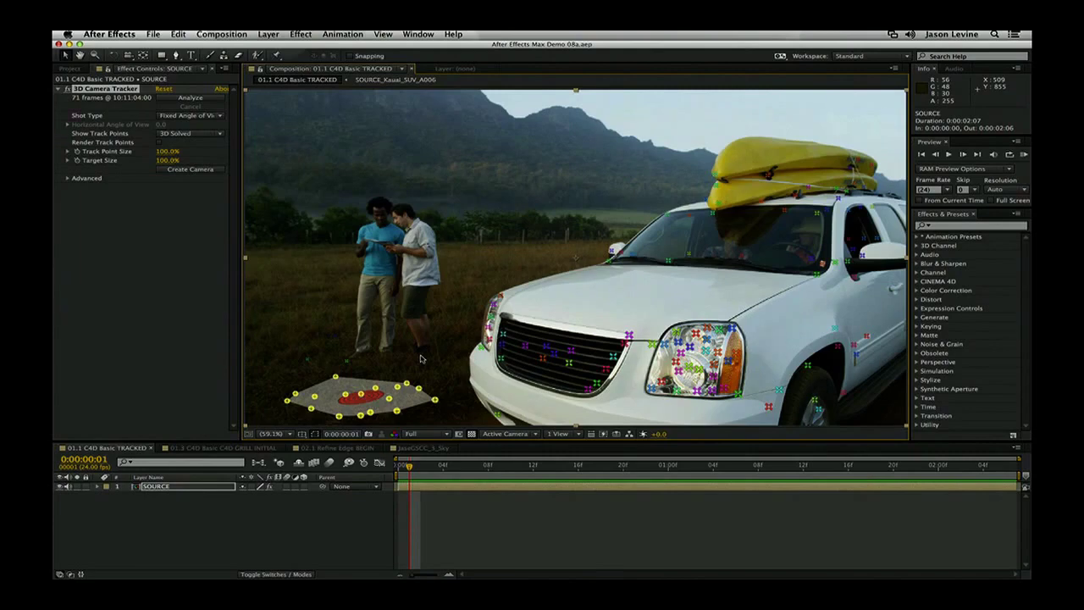
{"action": "left_click_drag", "start_coordinate": [409, 467], "coordinate": [589, 467]}
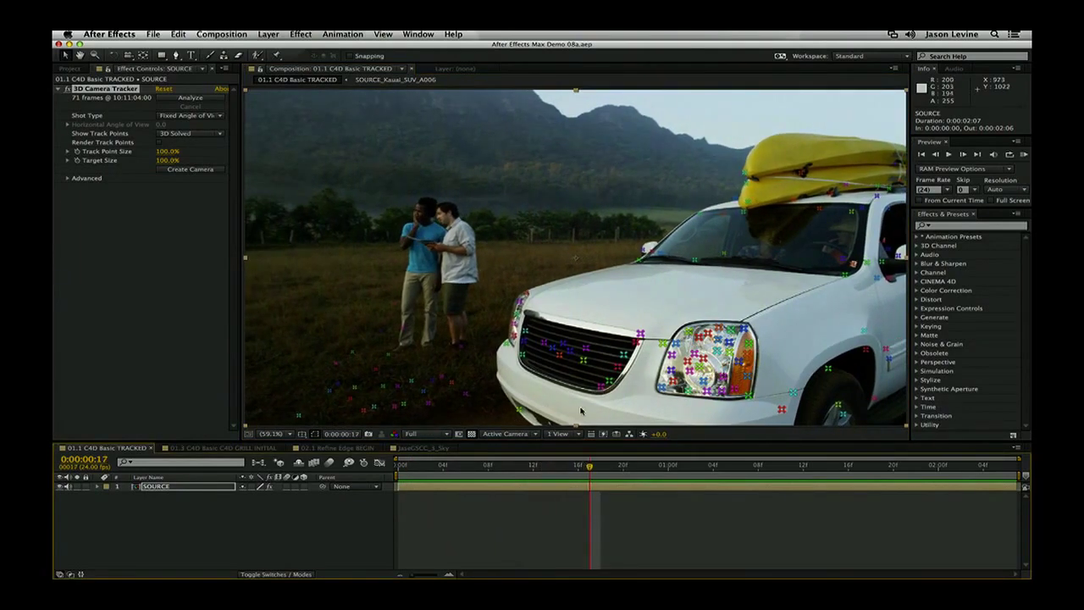
Create a solid and camera from the grille track points and scrub to check it sticks
{"action": "right_click", "coordinate": [569, 351]}
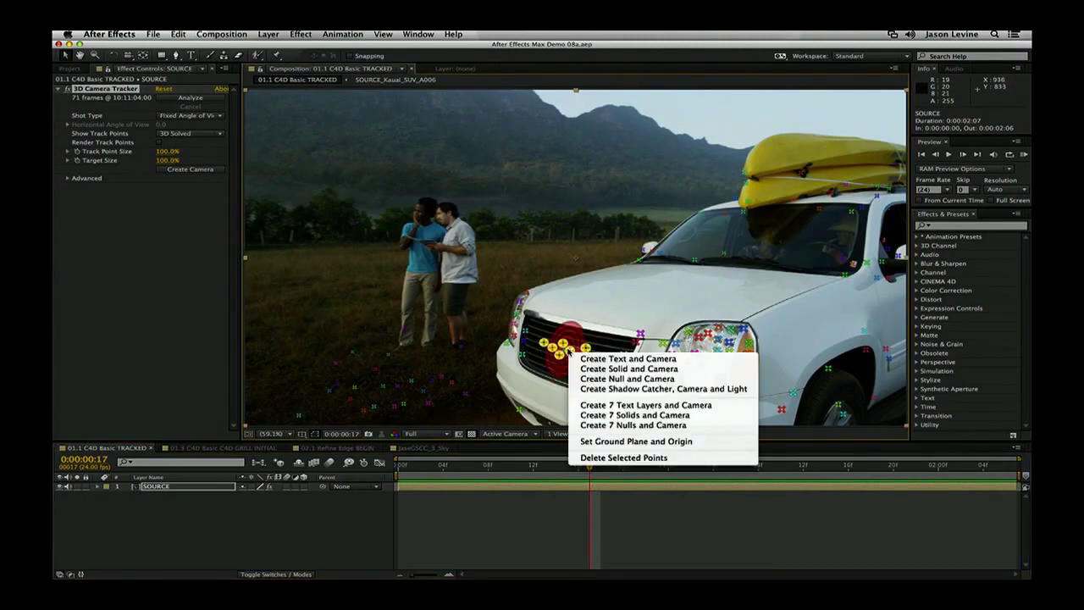
{"action": "left_click", "coordinate": [583, 370]}
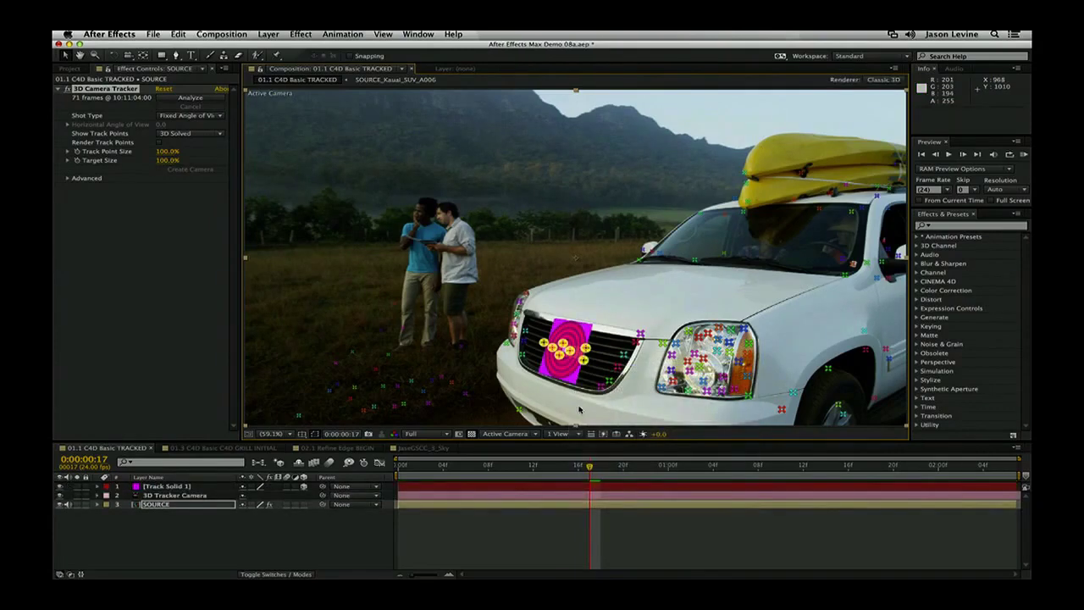
{"action": "left_click_drag", "start_coordinate": [588, 466], "coordinate": [413, 469]}
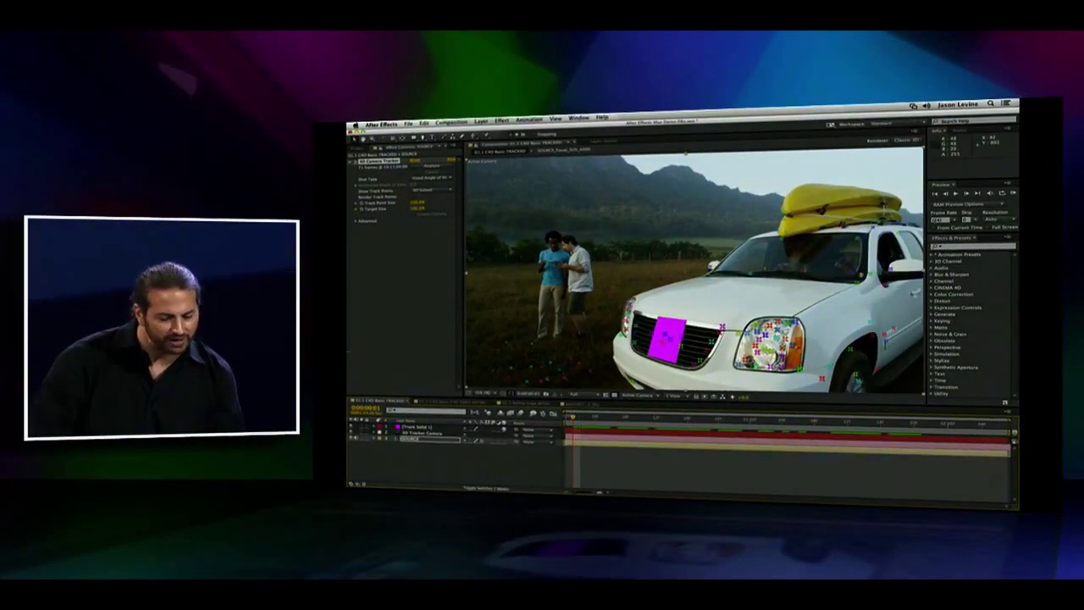
Look through the File menu, then switch over to Cinema 4D Lite
{"action": "left_click", "coordinate": [408, 123]}
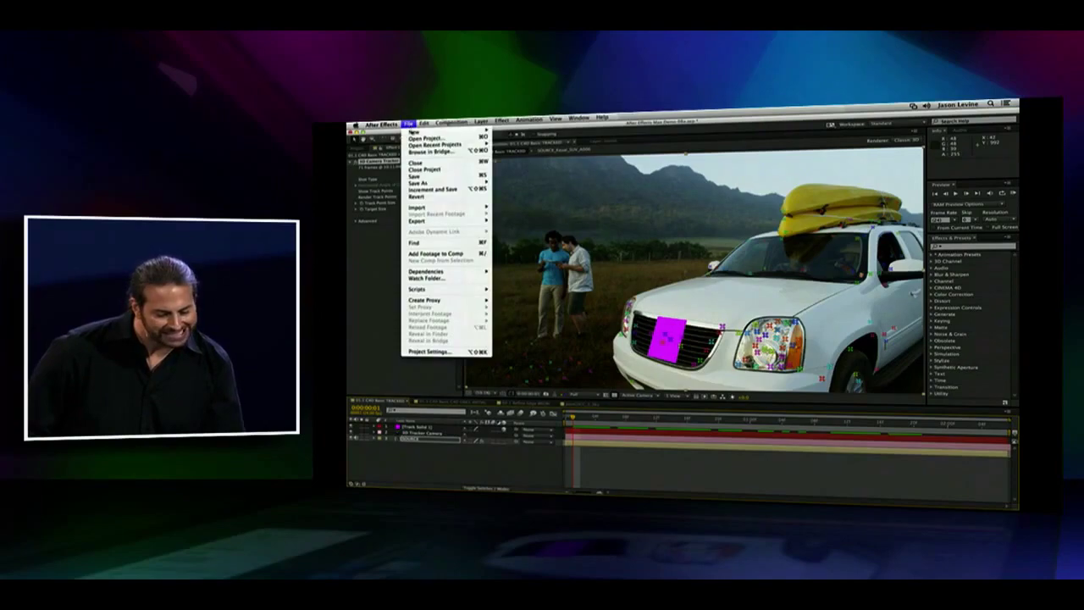
{"action": "mouse_move", "coordinate": [428, 221]}
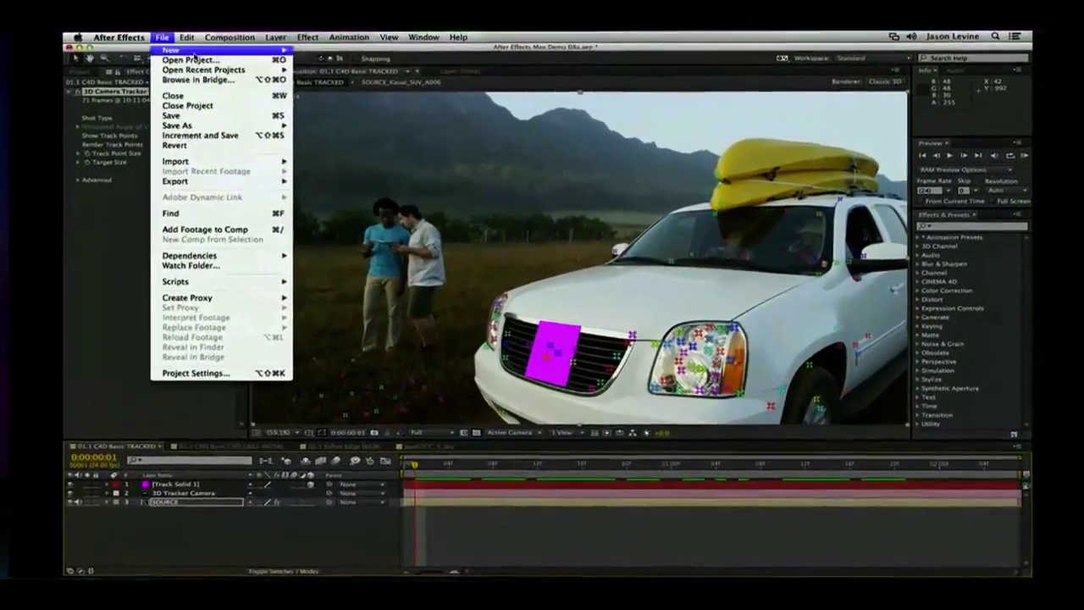
{"action": "mouse_move", "coordinate": [160, 49]}
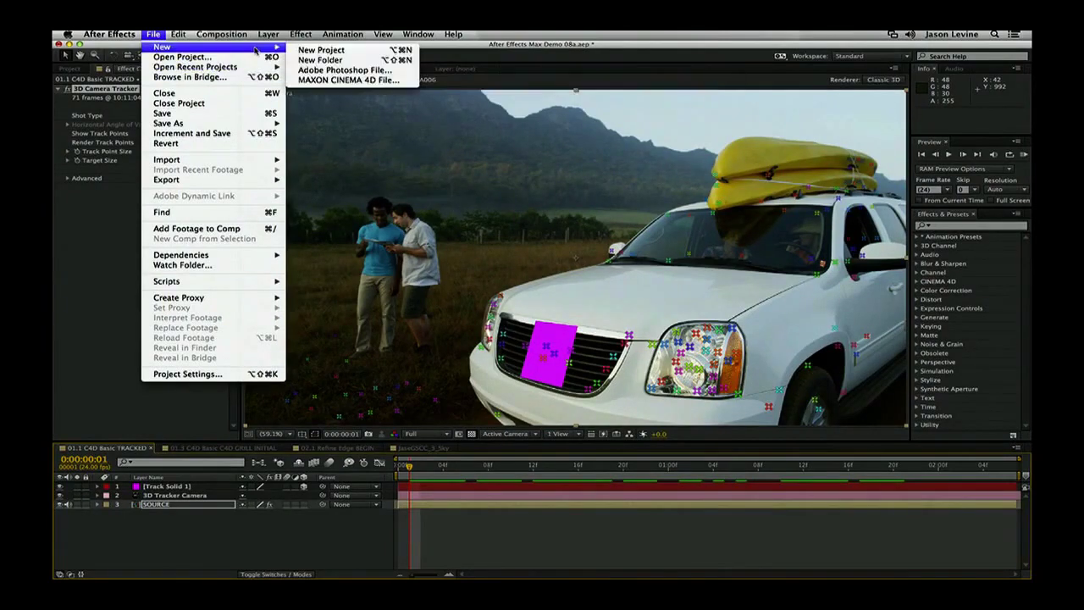
{"action": "left_click", "coordinate": [188, 34]}
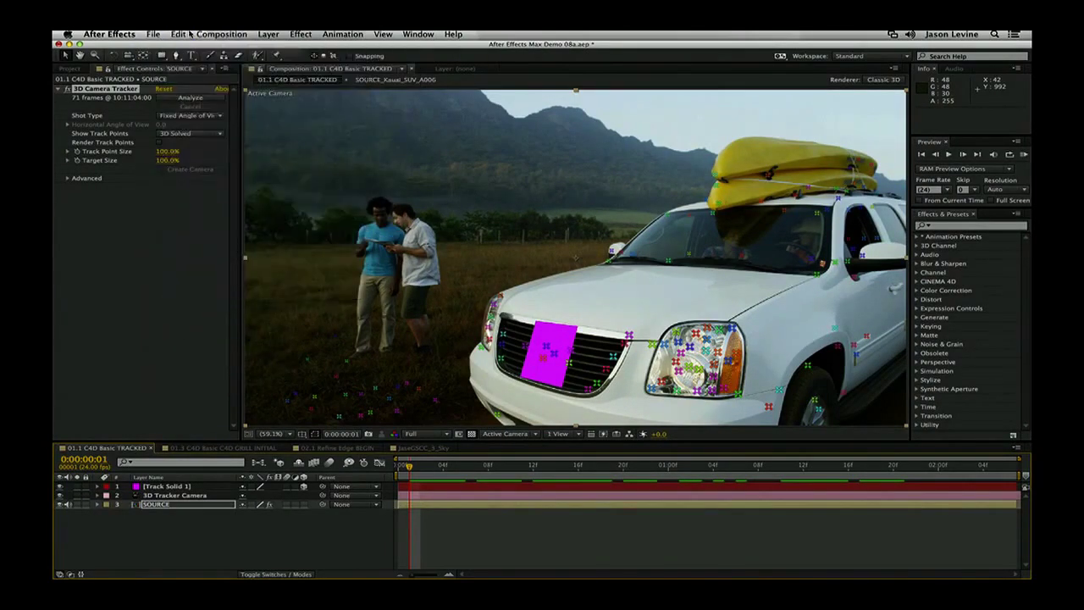
{"action": "key", "text": "super+Tab"}
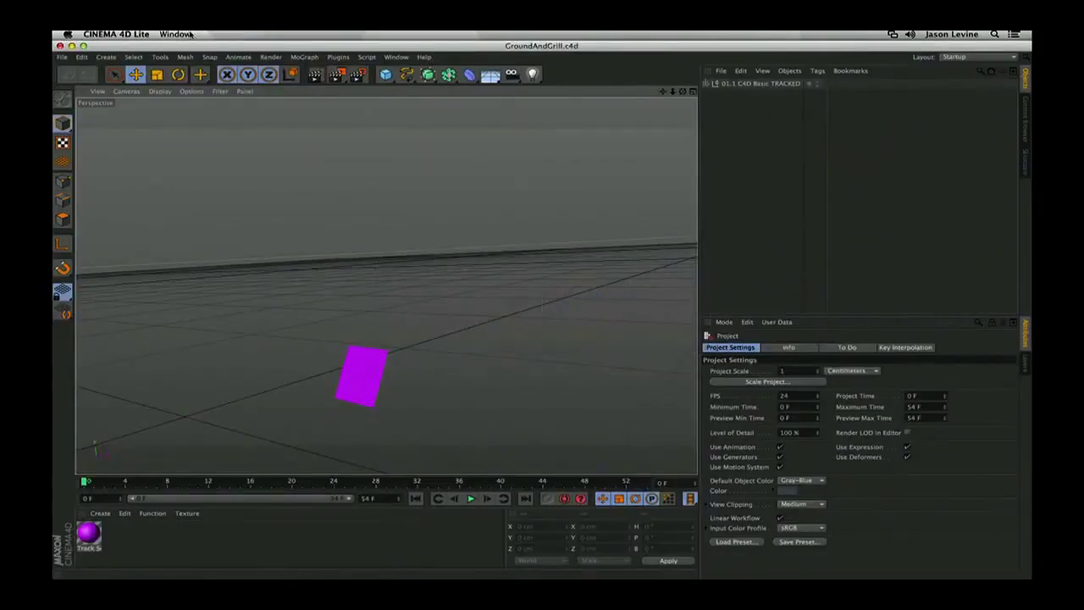
Preview the tracked camera, then open Grill Guard.c4d into the scene
{"action": "mouse_move", "coordinate": [85, 482]}
{"action": "left_mouse_down"}
{"action": "mouse_move", "coordinate": [568, 481]}
{"action": "mouse_move", "coordinate": [198, 481]}
{"action": "mouse_move", "coordinate": [66, 494]}
{"action": "left_mouse_up"}
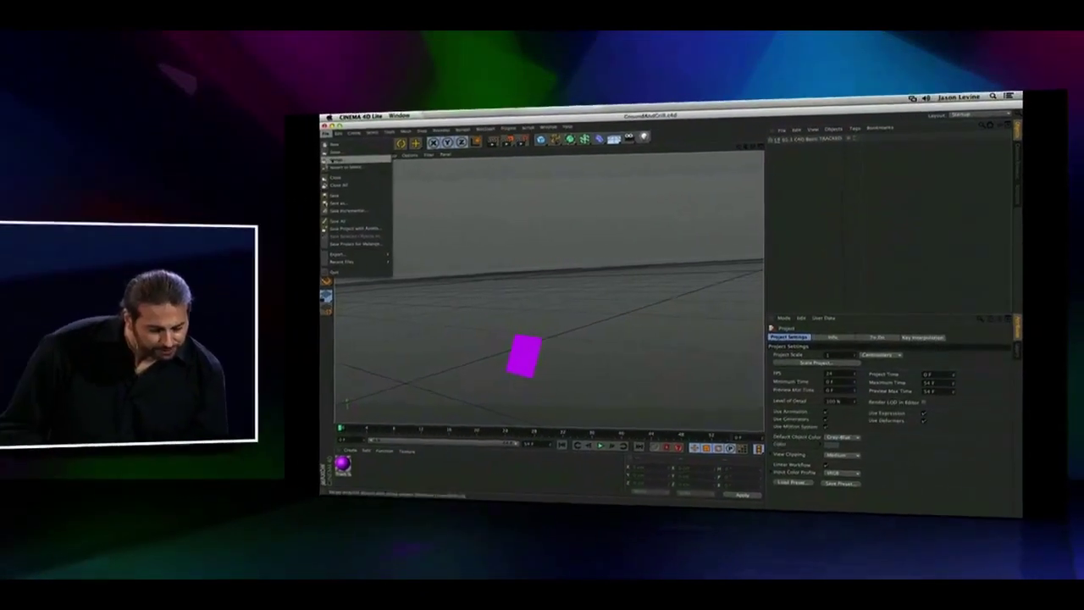
{"action": "key", "text": "super+o"}
{"action": "left_click", "coordinate": [631, 207]}
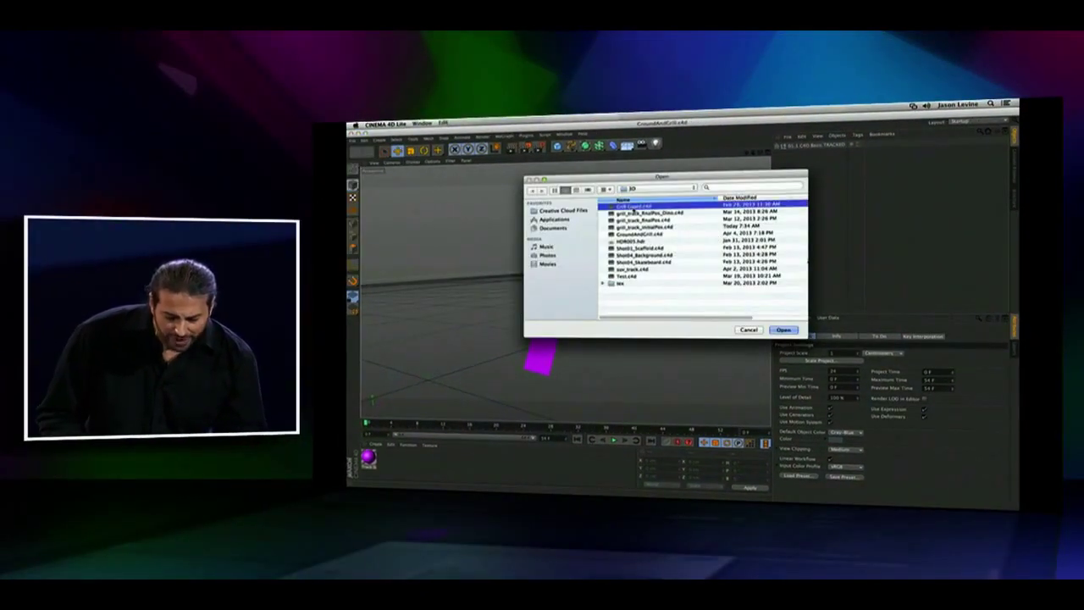
{"action": "left_click", "coordinate": [783, 330]}
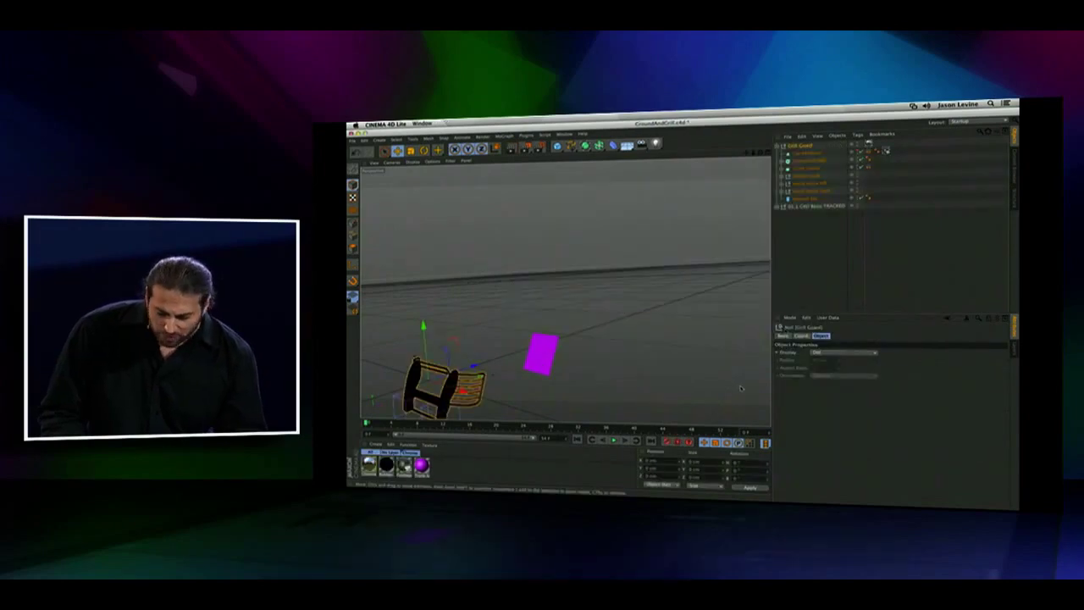
Nest the Grill Guard under Track Solid 1 in the Objects panel
{"action": "left_click", "coordinate": [775, 209]}
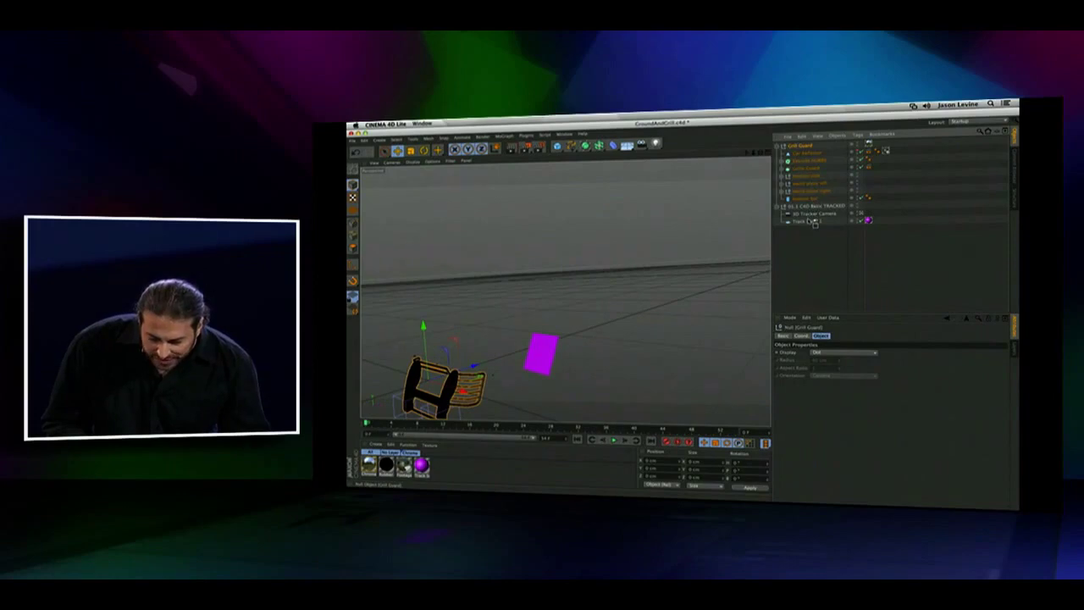
{"action": "left_click_drag", "start_coordinate": [815, 225], "coordinate": [809, 221]}
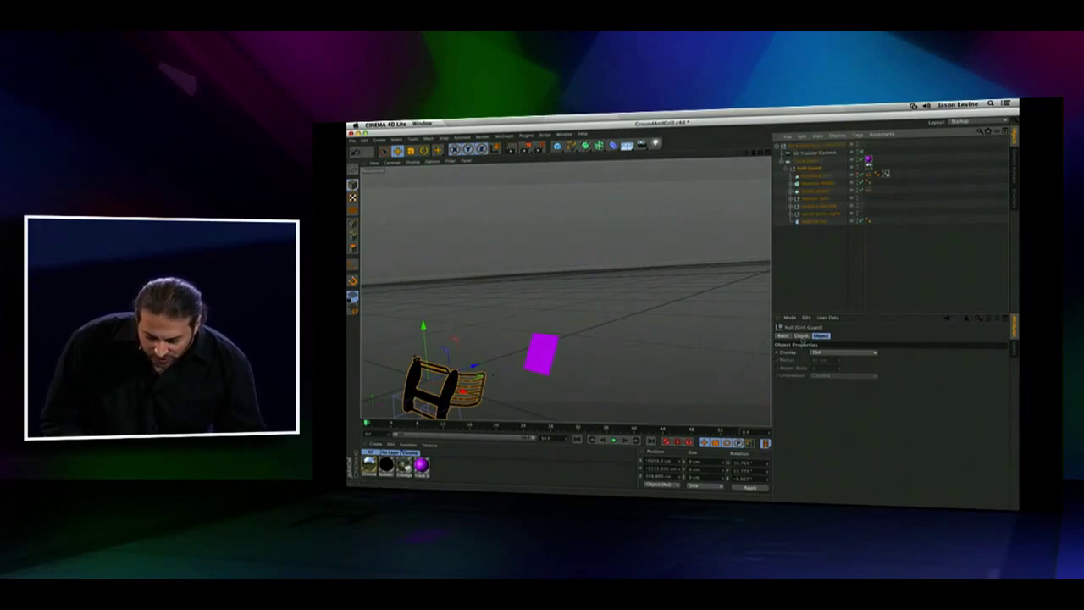
{"action": "left_click", "coordinate": [801, 336]}
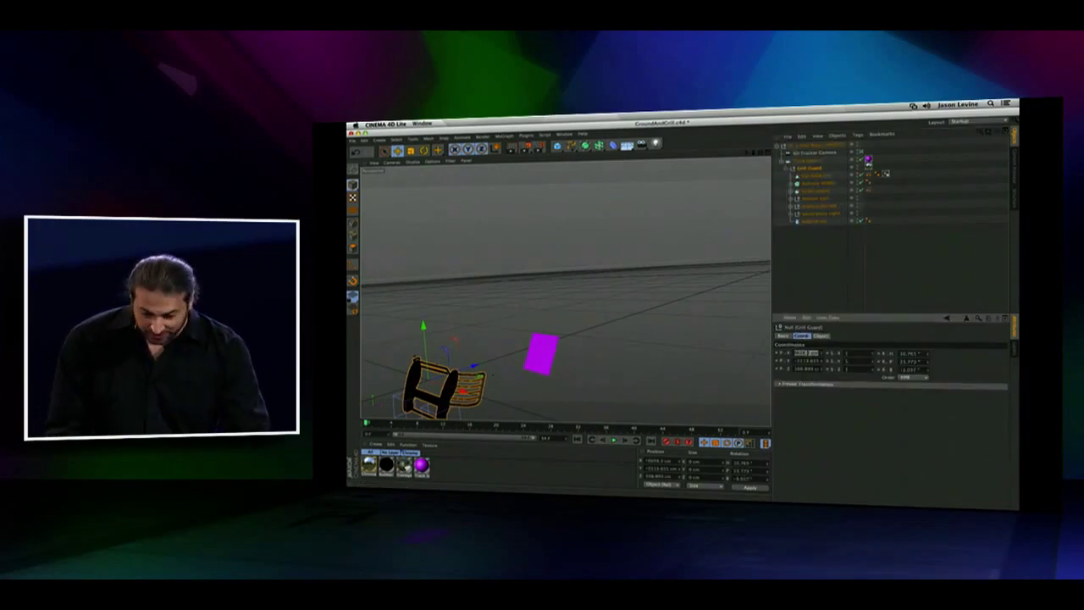
Set the Grill Guard's P.X, P.Y, R.H, R.P and R.B to 0, then preview it
{"action": "key", "text": "Tab"}
{"action": "type", "text": "0"}
{"action": "key", "text": "Tab"}
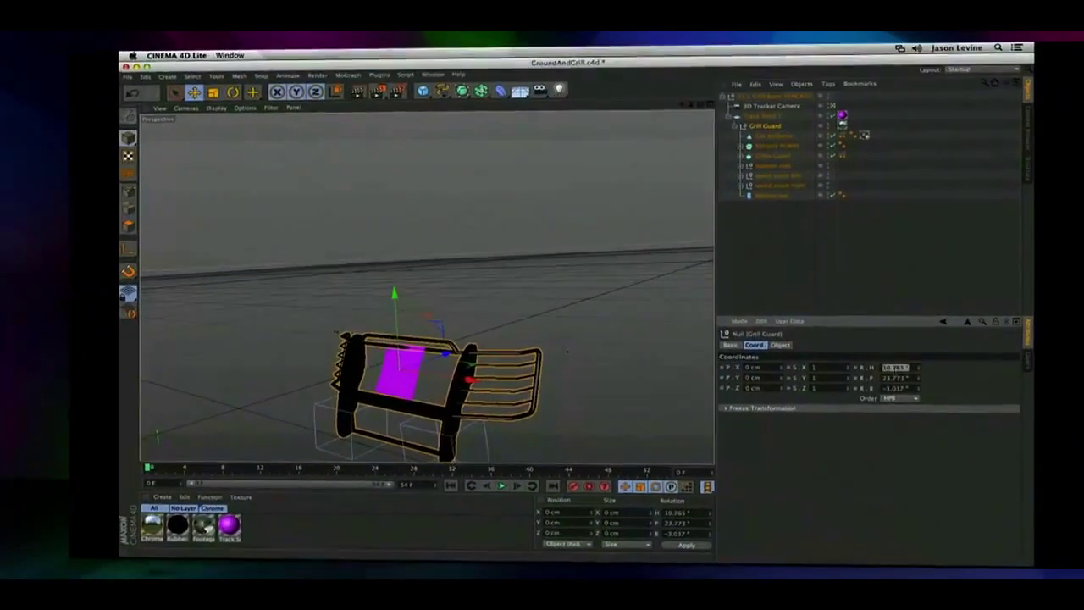
{"action": "type", "text": "0"}
{"action": "key", "text": "Tab"}
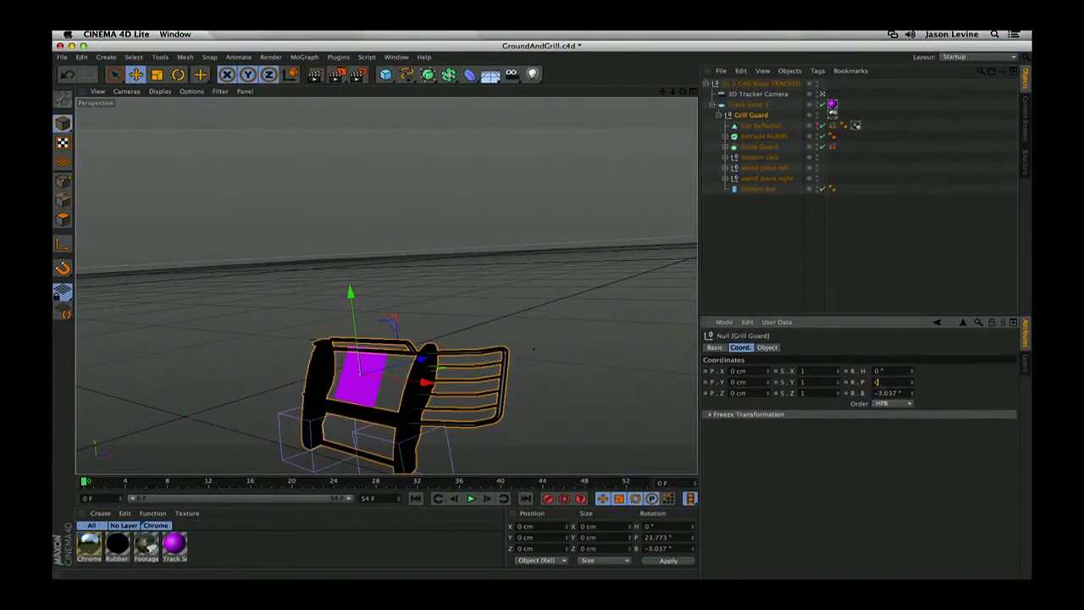
{"action": "type", "text": "0"}
{"action": "key", "text": "Tab"}
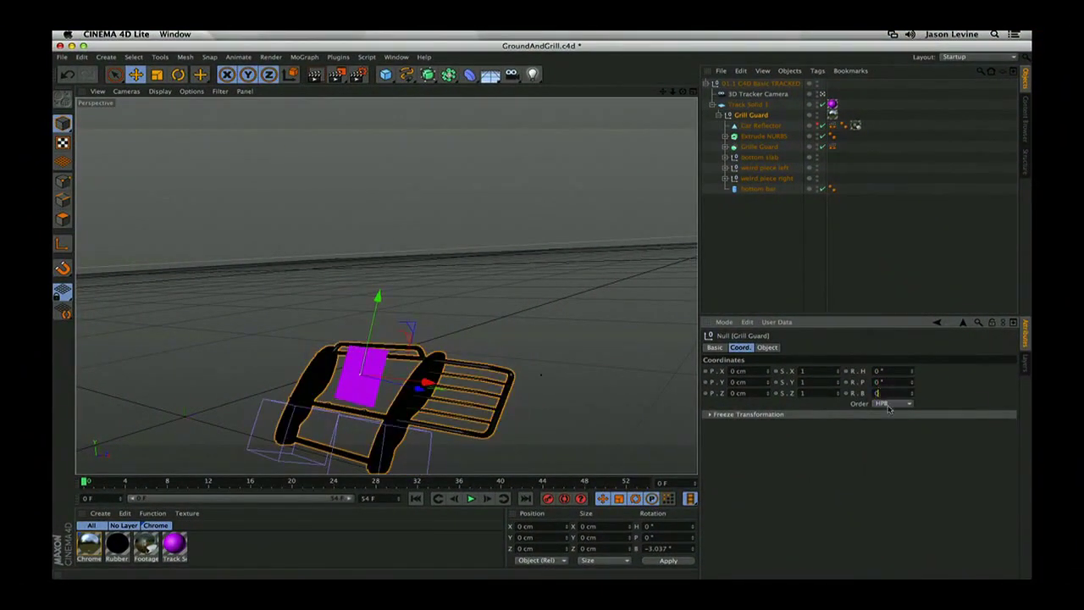
{"action": "type", "text": "0"}
{"action": "key", "text": "Tab"}
{"action": "mouse_move", "coordinate": [86, 484]}
{"action": "left_mouse_down"}
{"action": "mouse_move", "coordinate": [483, 482]}
{"action": "mouse_move", "coordinate": [96, 482]}
{"action": "left_mouse_up"}
Back in After Effects, open the 01.3 C4D Basic C4D GRILL INITIAL composition
{"action": "key", "text": "super+Tab"}
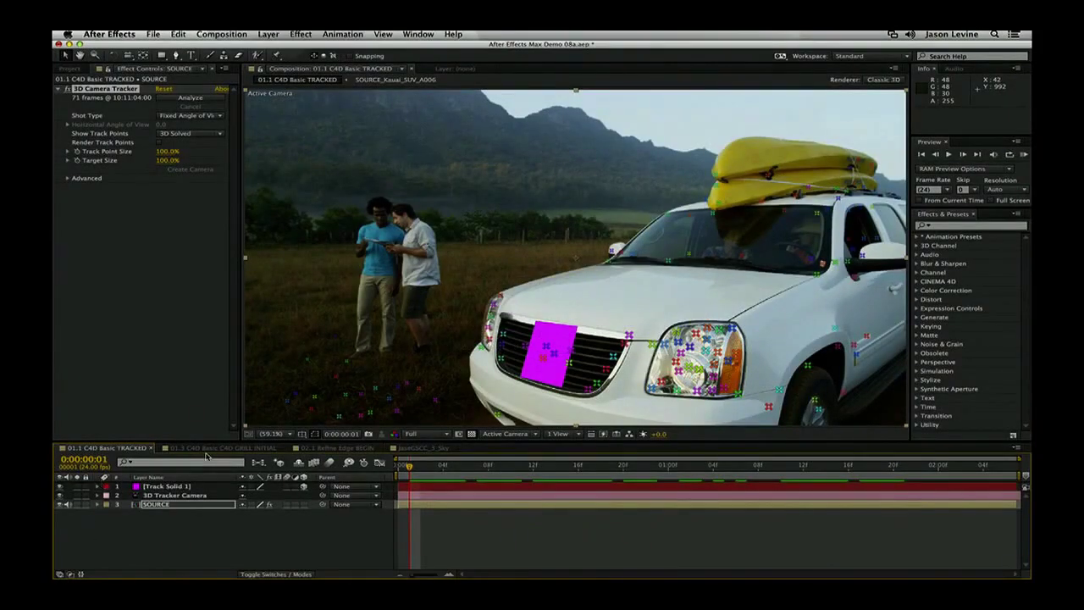
{"action": "left_click", "coordinate": [205, 448]}
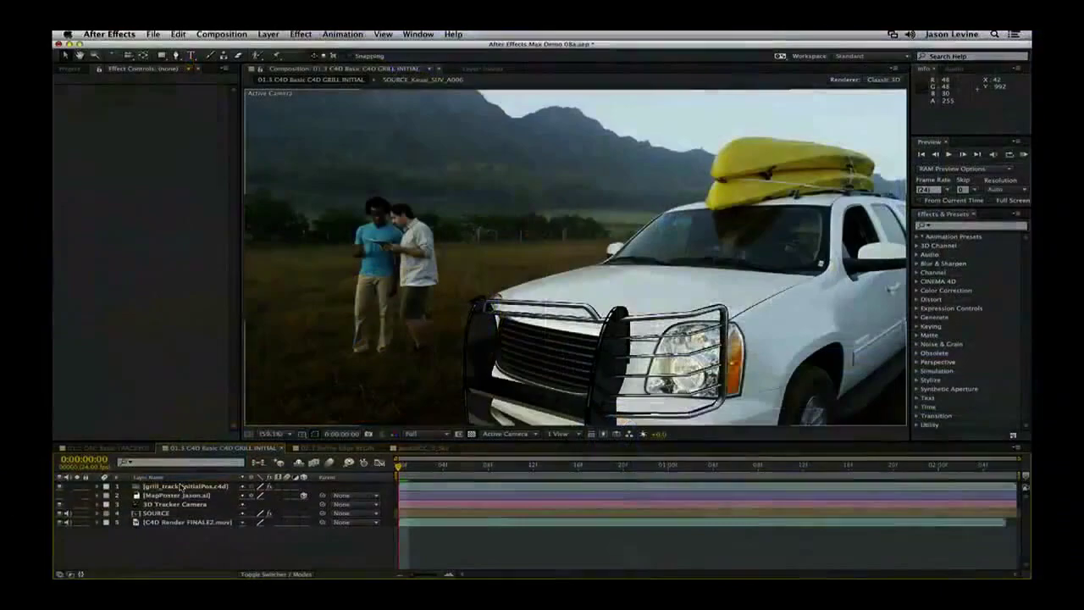
Open the grill_track_initialPos.c4d layer in Cinema 4D Lite via Edit > Edit Original
{"action": "left_click", "coordinate": [686, 329]}
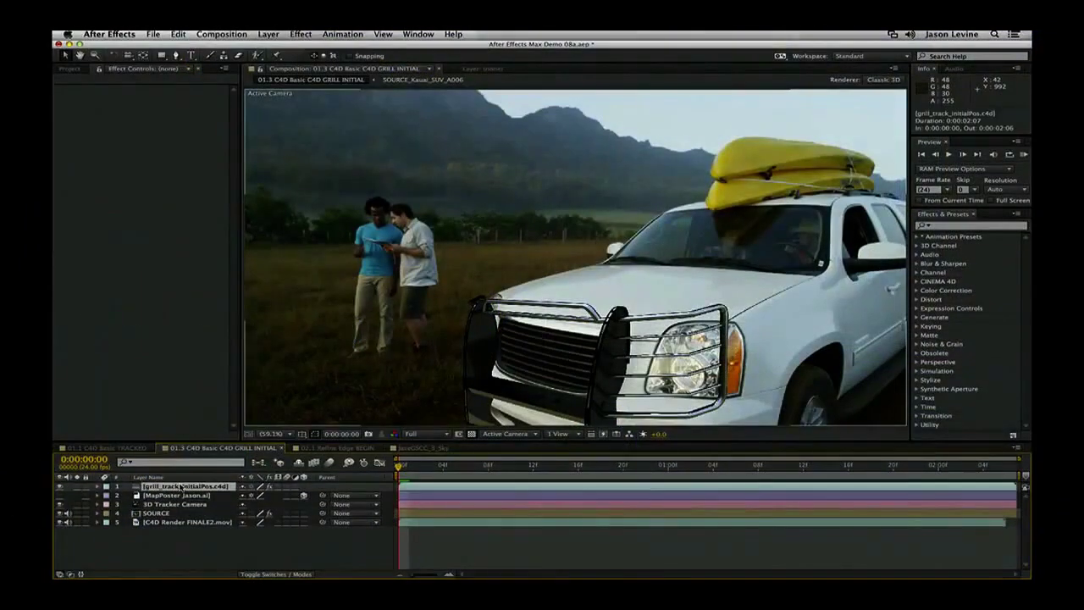
{"action": "left_click", "coordinate": [175, 34]}
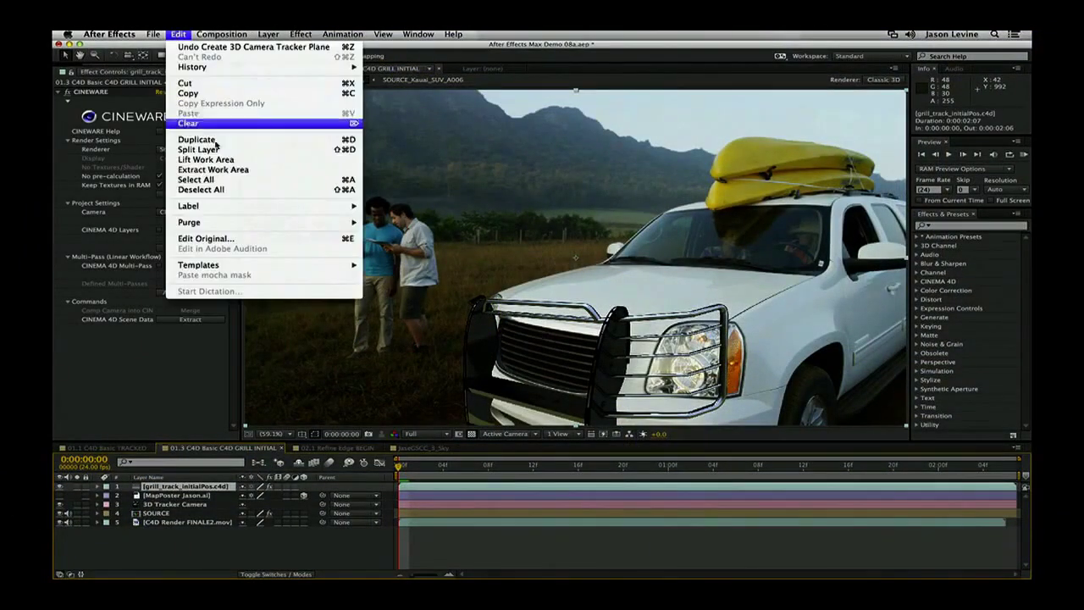
{"action": "left_click", "coordinate": [246, 239]}
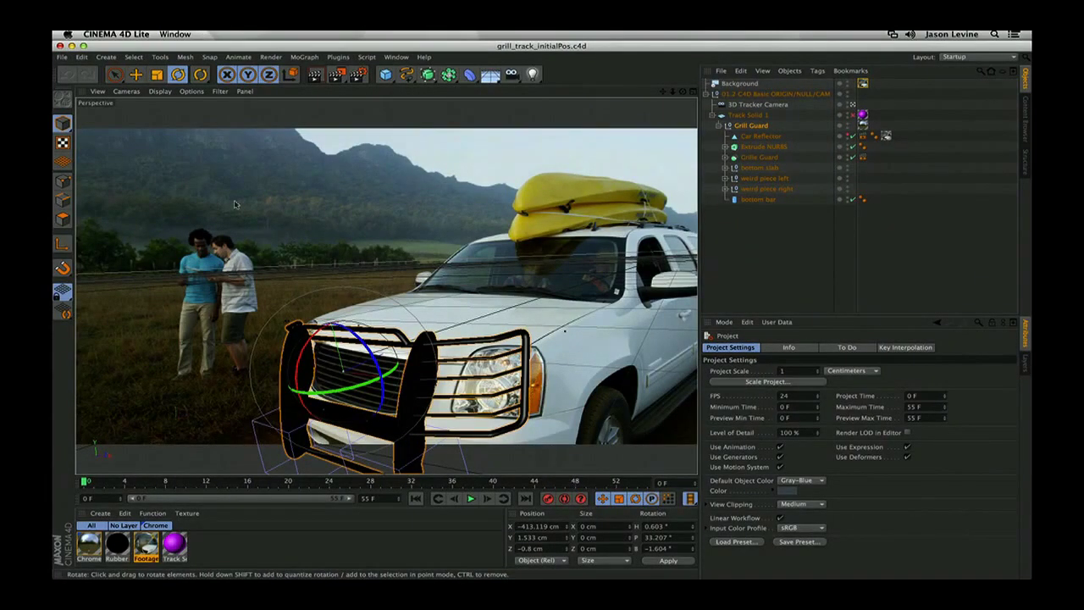
Tilt the grill guard to fit the bumper, save the scene, and return to After Effects
{"action": "left_click_drag", "start_coordinate": [378, 363], "coordinate": [371, 365]}
{"action": "left_click_drag", "start_coordinate": [299, 376], "coordinate": [296, 388]}
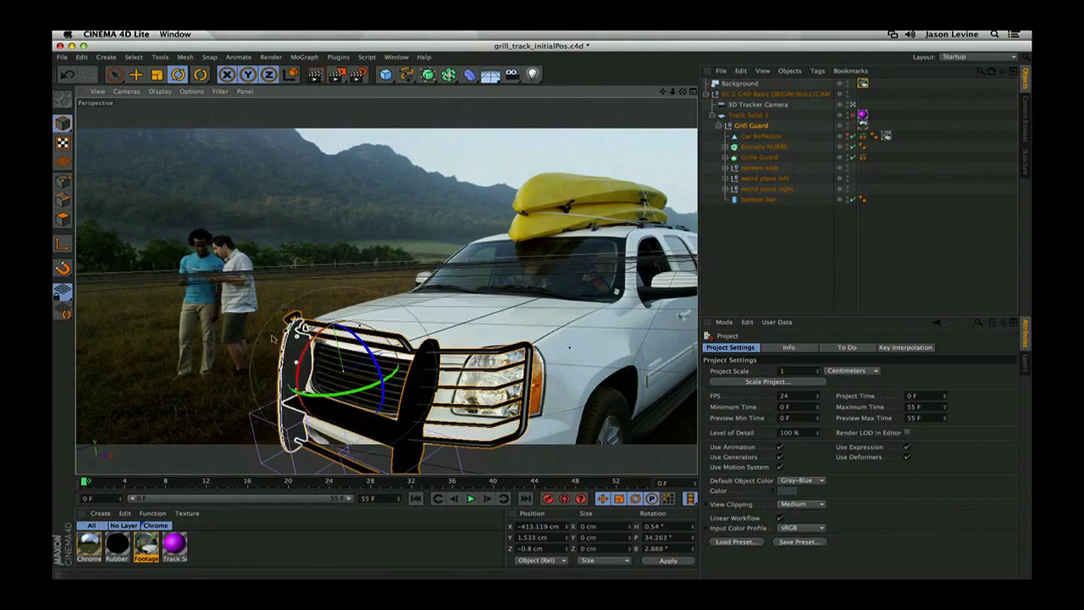
{"action": "left_click", "coordinate": [61, 56]}
{"action": "left_click", "coordinate": [84, 153]}
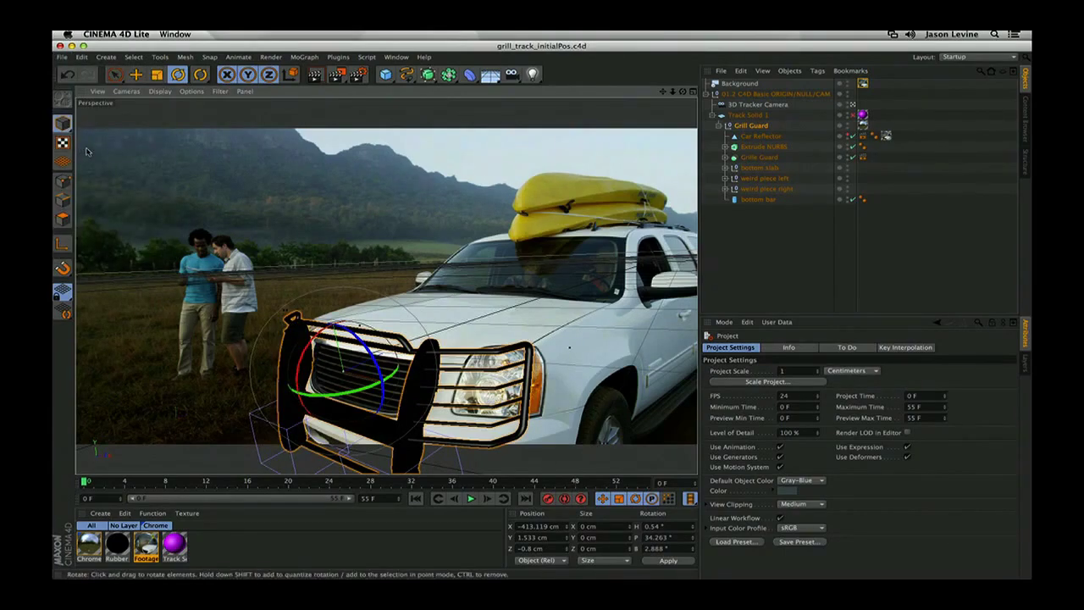
{"action": "key", "text": "super+Tab"}
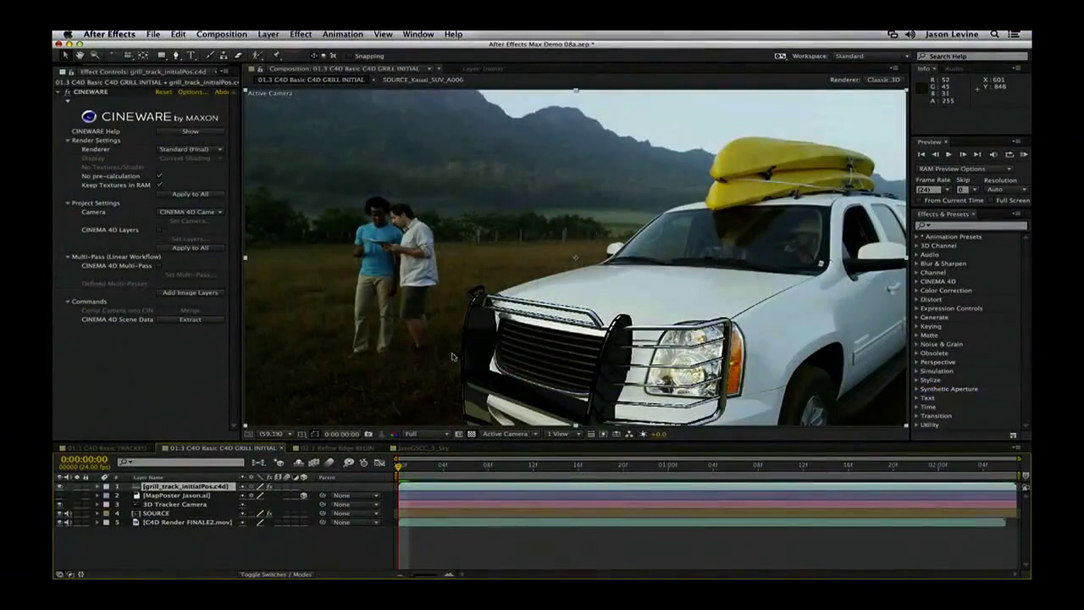
Show the MapPoster Jason.ai logo on the hood, maximize the viewer, and play a preview
{"action": "left_click", "coordinate": [60, 495]}
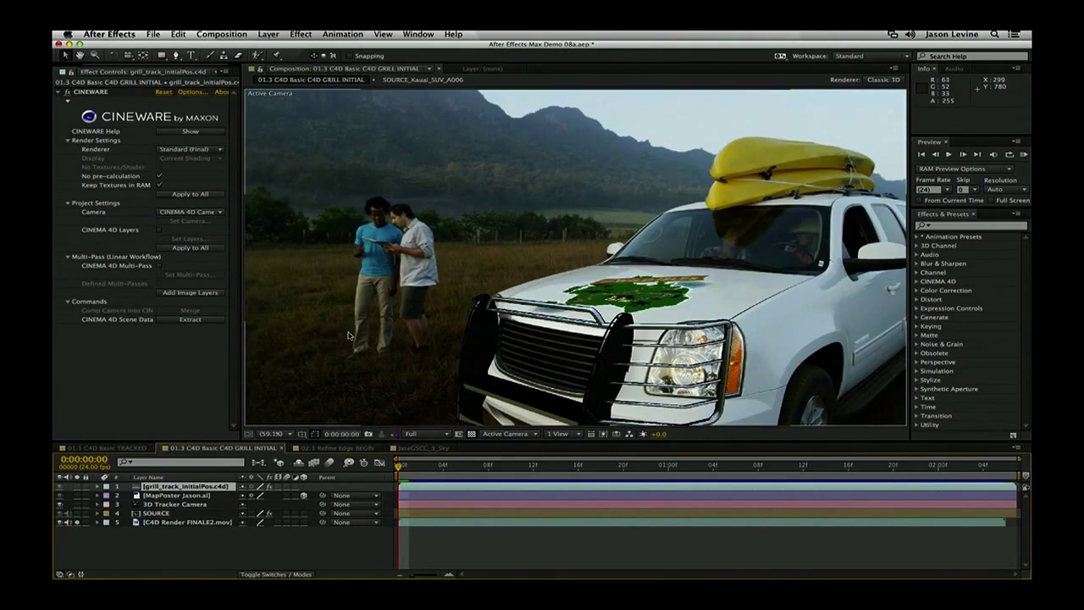
{"action": "key", "text": "grave"}
{"action": "key", "text": "space"}
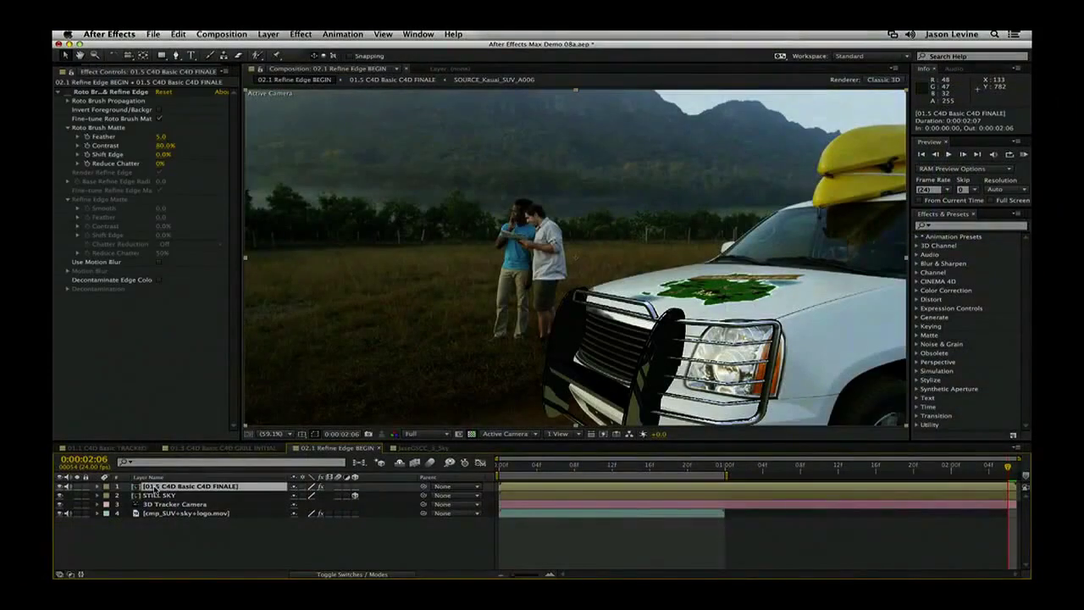
Open the 01.5 C4D Basic C4D FINALE layer in its own Layer view
{"action": "right_click", "coordinate": [154, 489]}
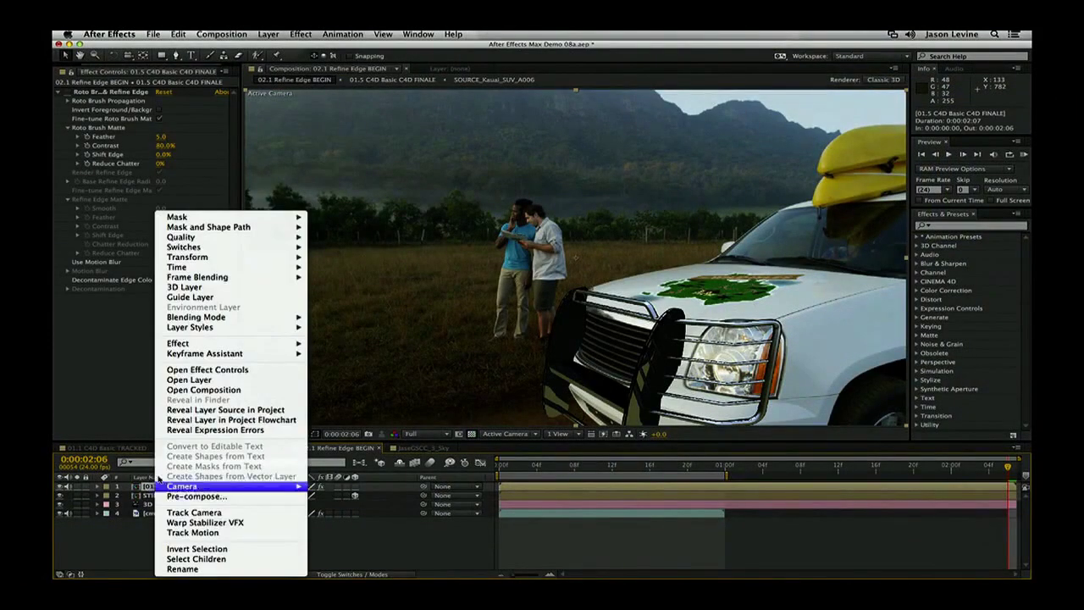
{"action": "left_click", "coordinate": [181, 380]}
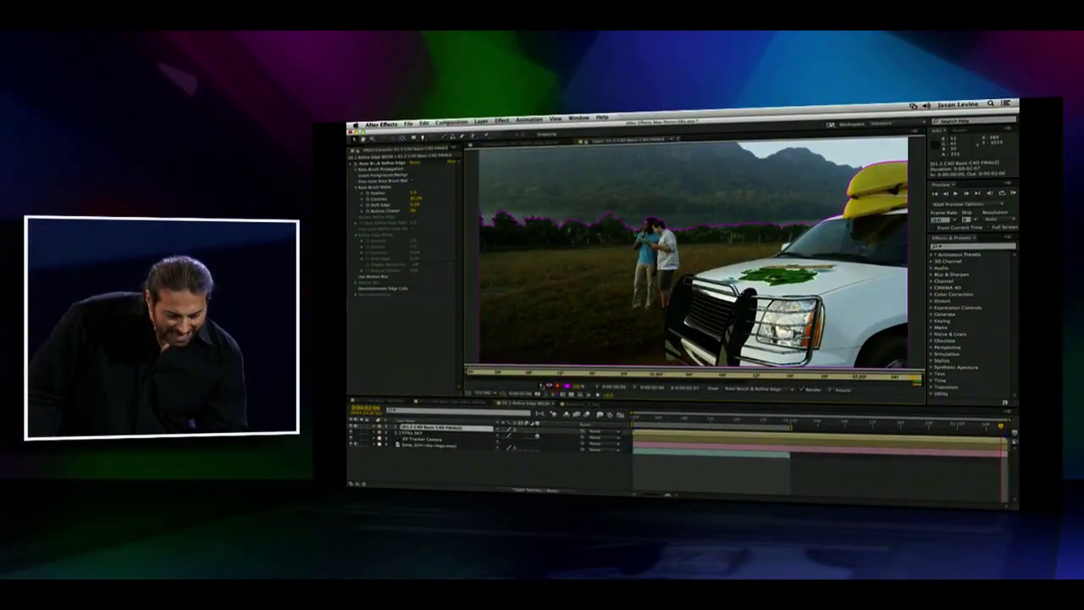
Check the alpha matte, return to colour, and start a Refine Edge stroke along the tree line
{"action": "key", "text": "alt+4"}
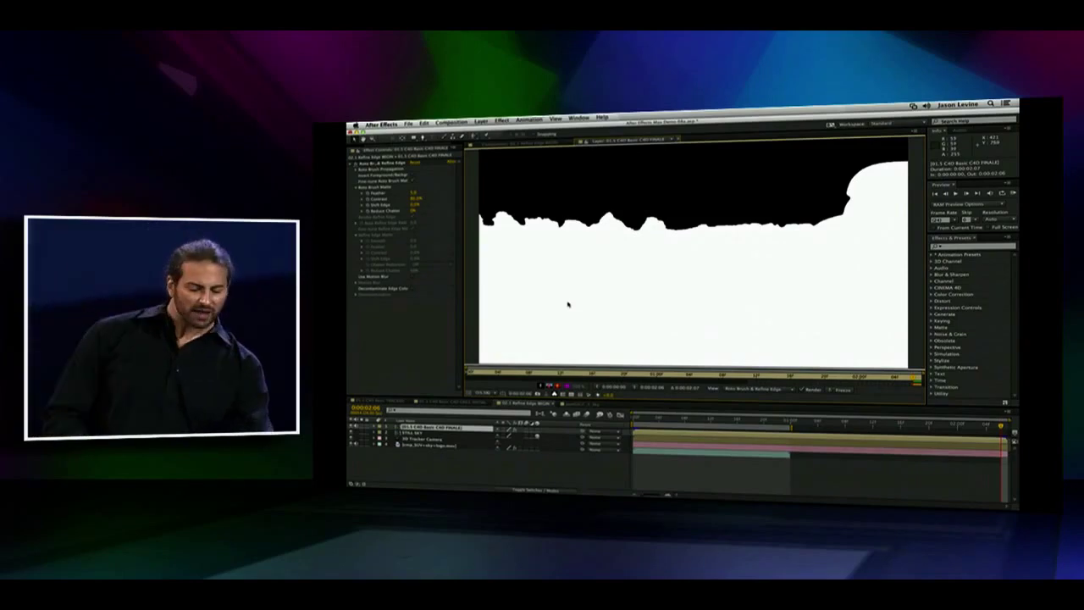
{"action": "key", "text": "alt+4"}
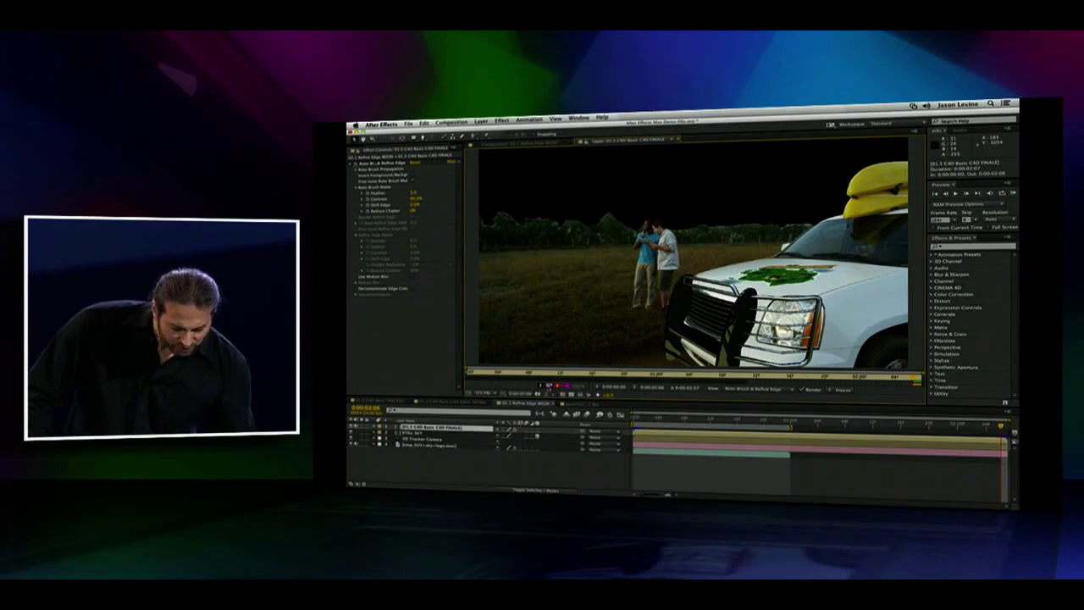
{"action": "left_click", "coordinate": [549, 386]}
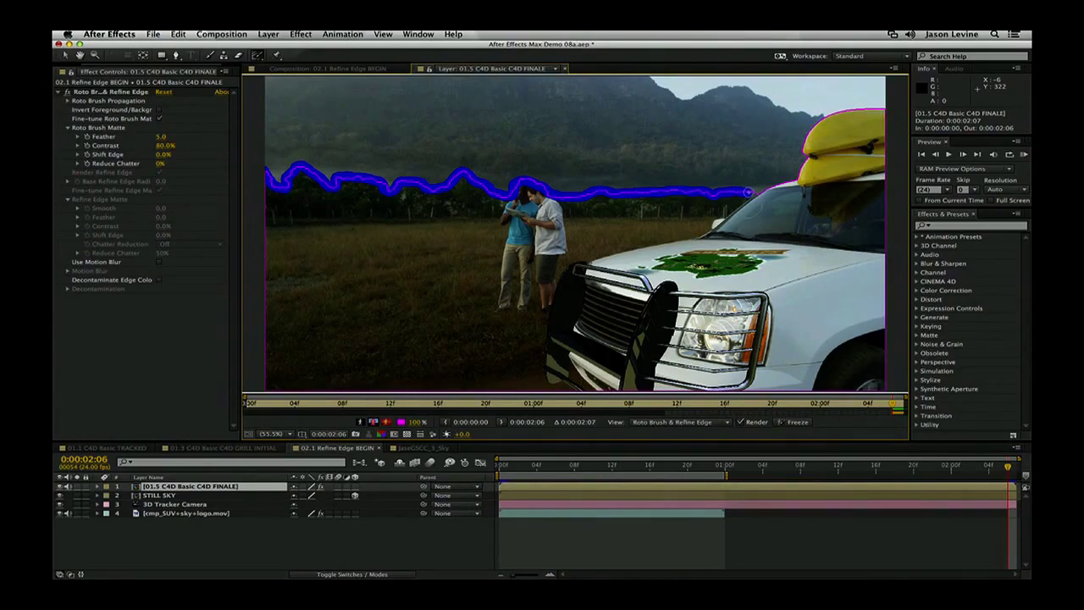
Finish the Refine Edge stroke along the tree line so the matte recalculates
{"action": "left_click_drag", "start_coordinate": [750, 192], "coordinate": [752, 192]}
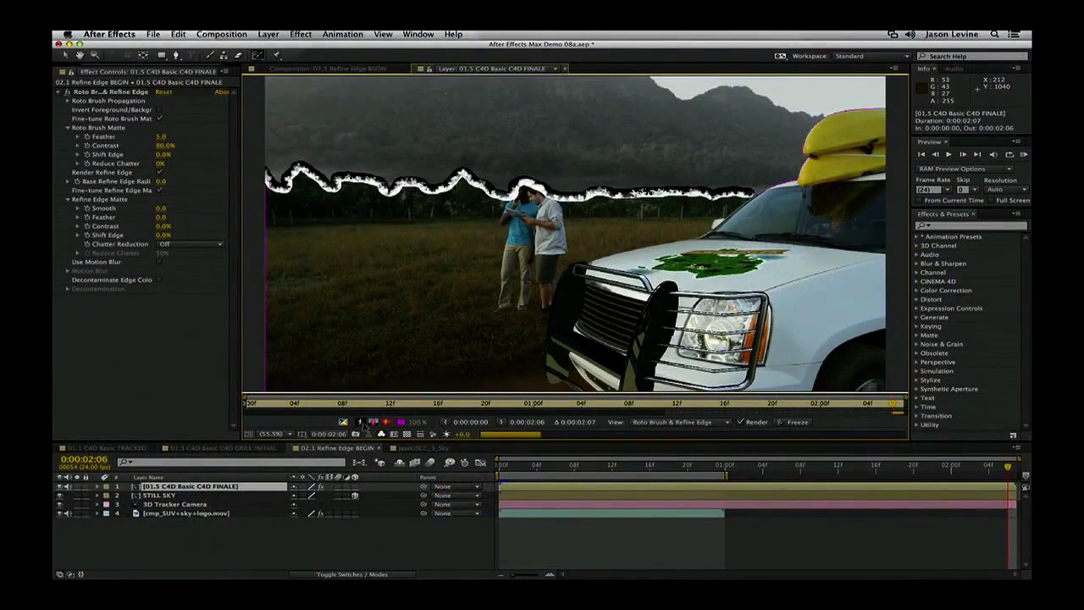
Compare the alpha matte with Render Refine Edge off and on, then return to 02.1 Refine Edge BEGIN
{"action": "left_click", "coordinate": [373, 422]}
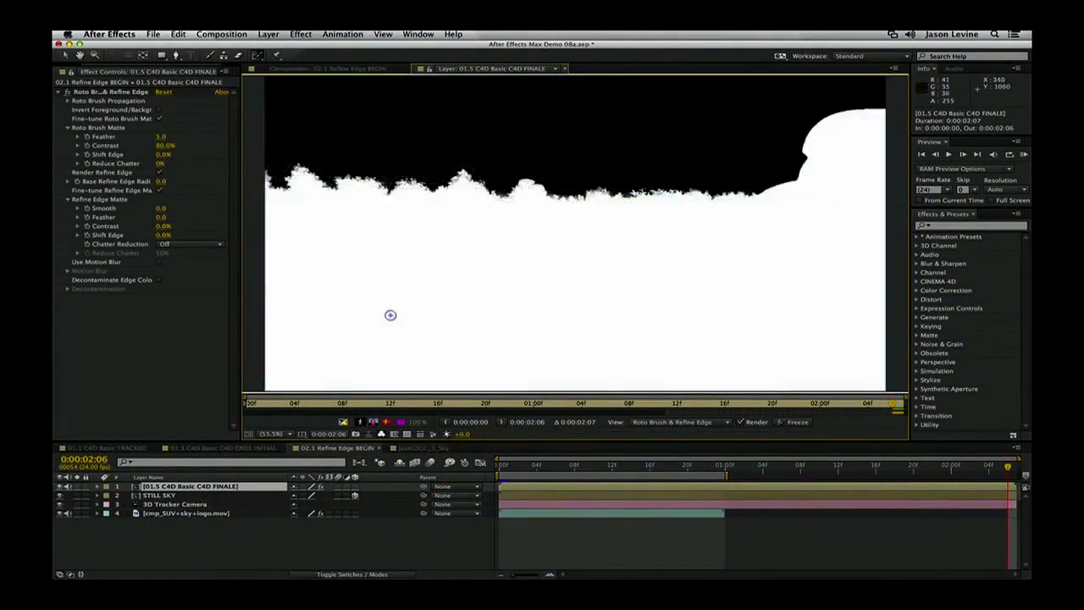
{"action": "left_click", "coordinate": [160, 174]}
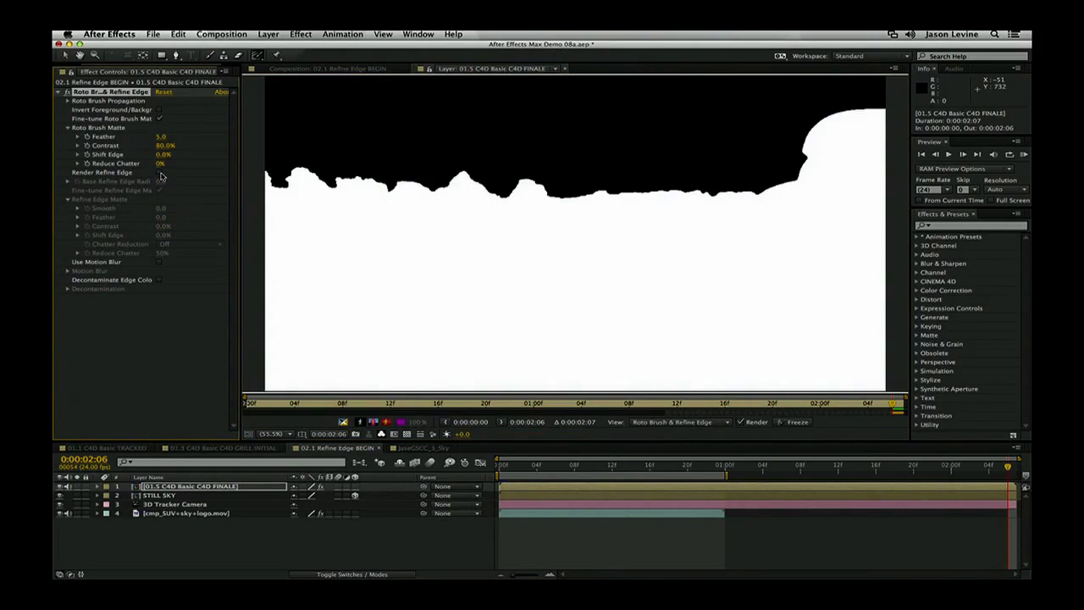
{"action": "left_click", "coordinate": [160, 174]}
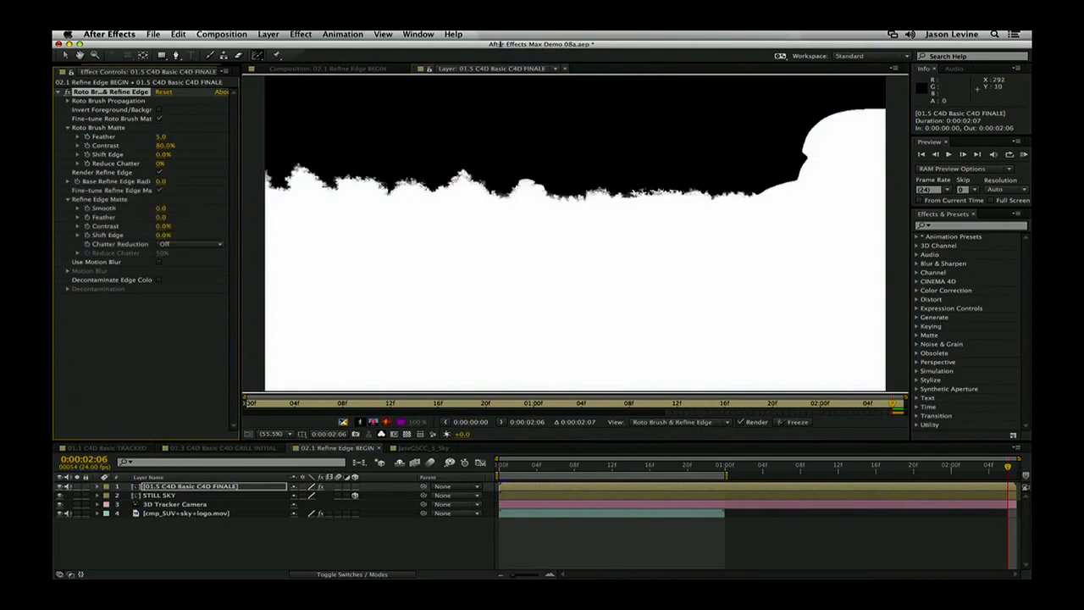
{"action": "left_click", "coordinate": [362, 68]}
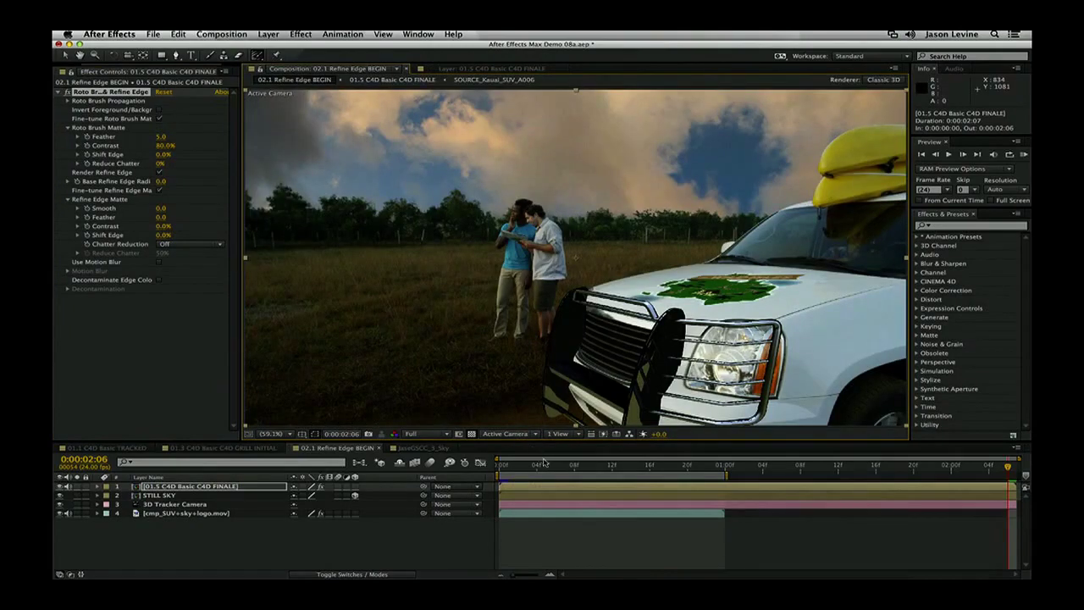
Play the composite full-screen from about 0:00:00:06 to preview the new sky, grill guard and logo
{"action": "left_click", "coordinate": [555, 466]}
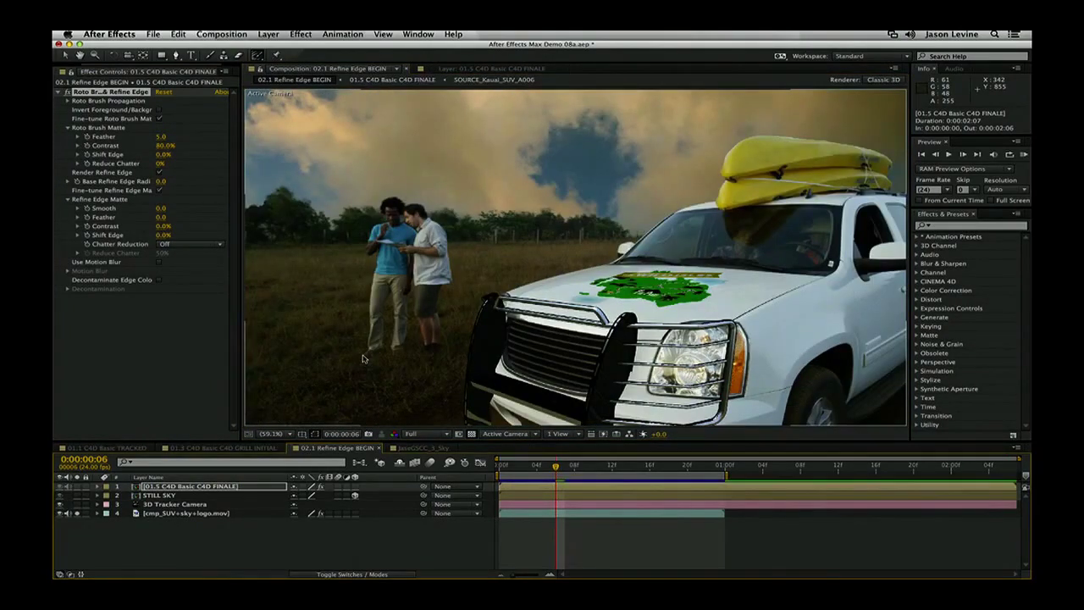
{"action": "key", "text": "grave"}
{"action": "key", "text": "space"}
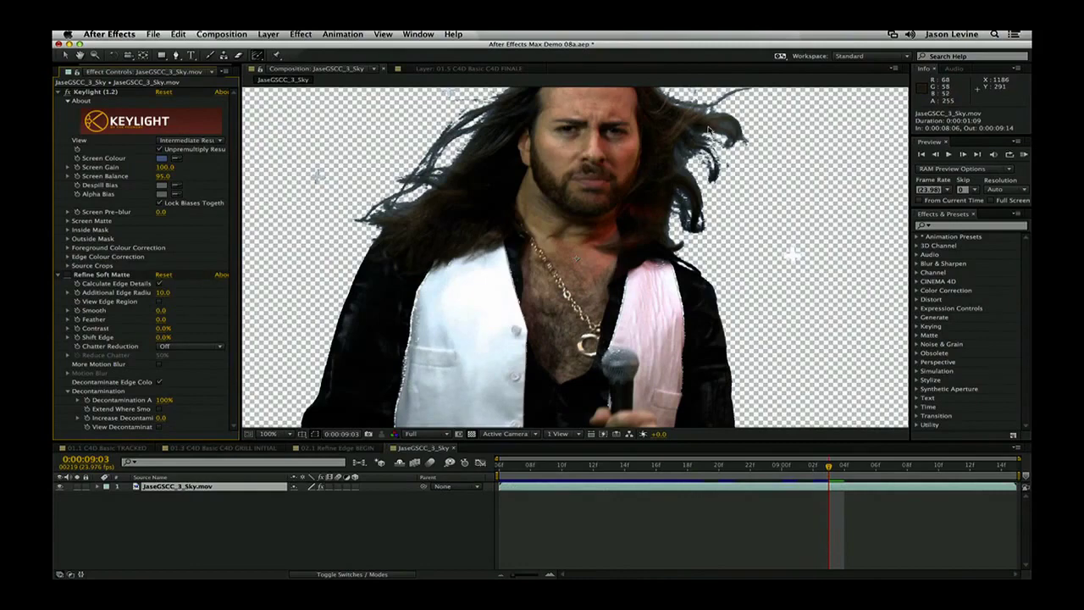
Filter Effects & Presets with 'refin' to show Refine Hard Matte and Refine Soft Matte
{"action": "left_click", "coordinate": [945, 226]}
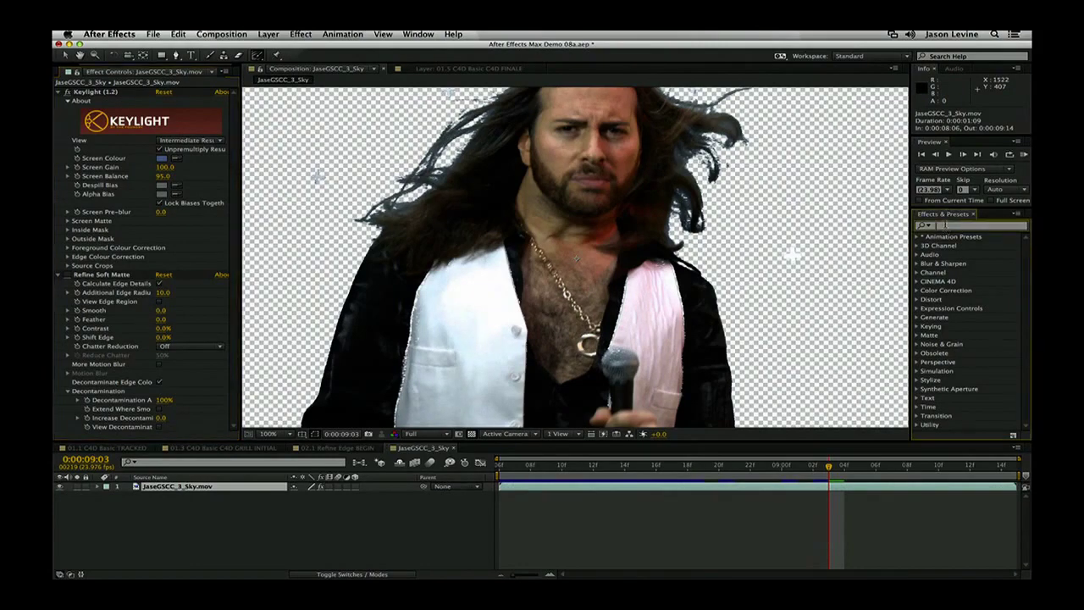
{"action": "type", "text": "refin"}
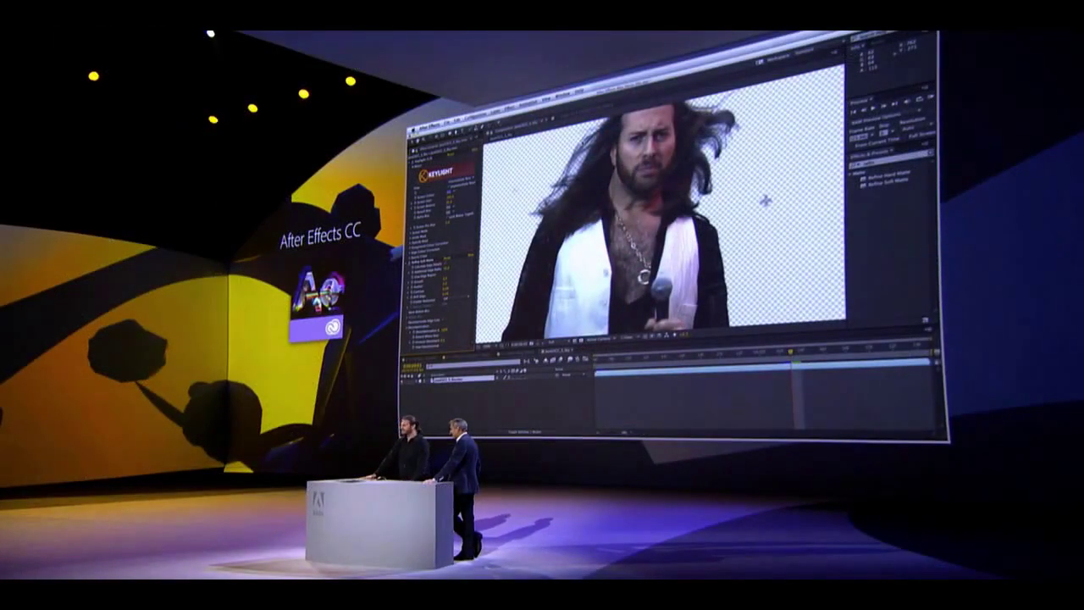
Switch to QuickTime Player and play the rendered clip of the keyed singer
{"action": "key", "text": "super+Tab"}
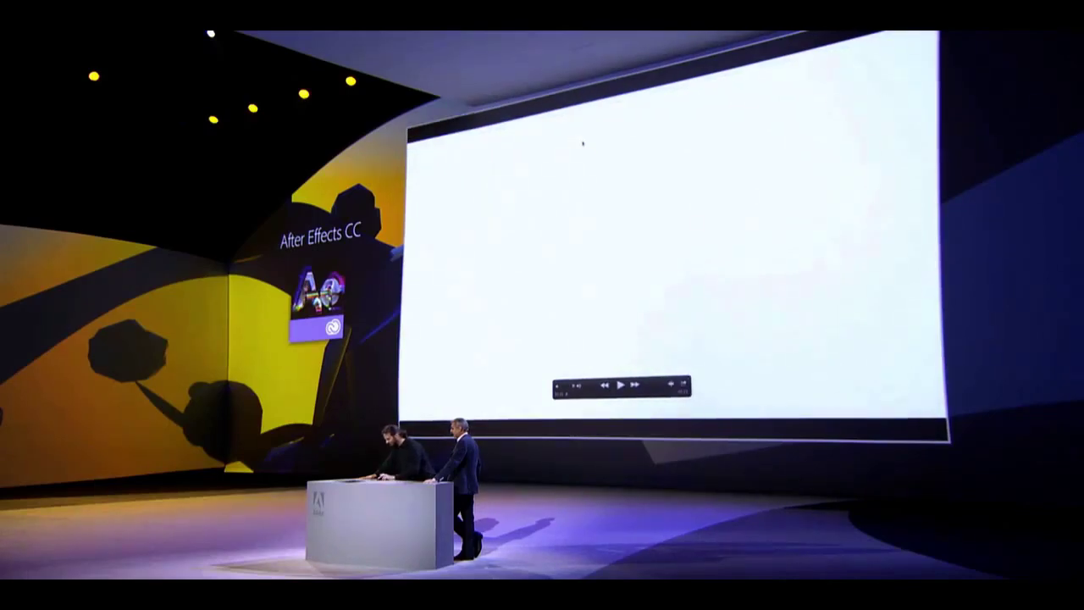
{"action": "key", "text": "space"}
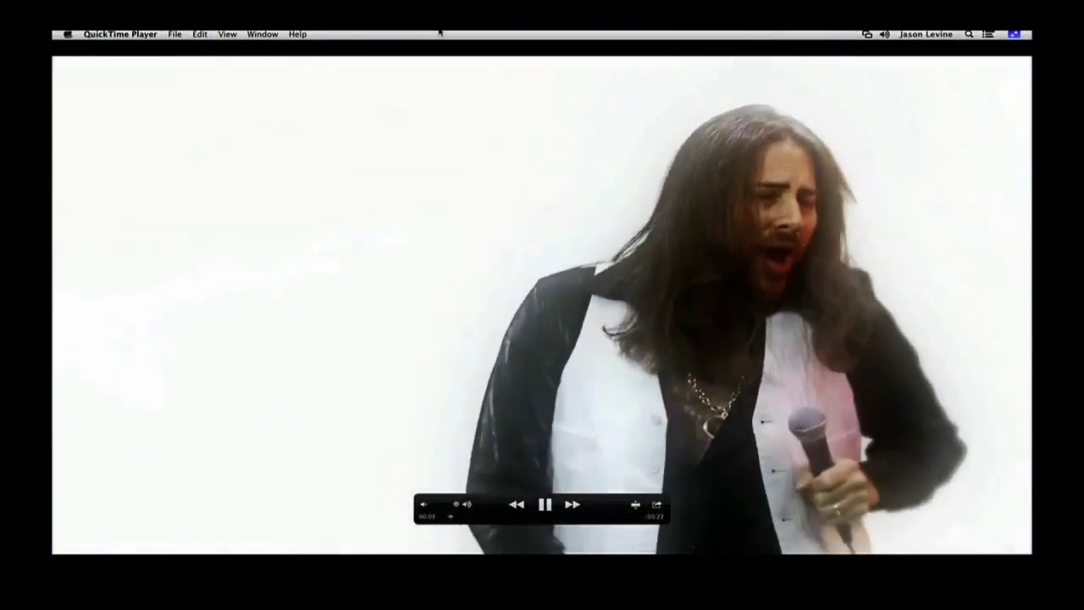